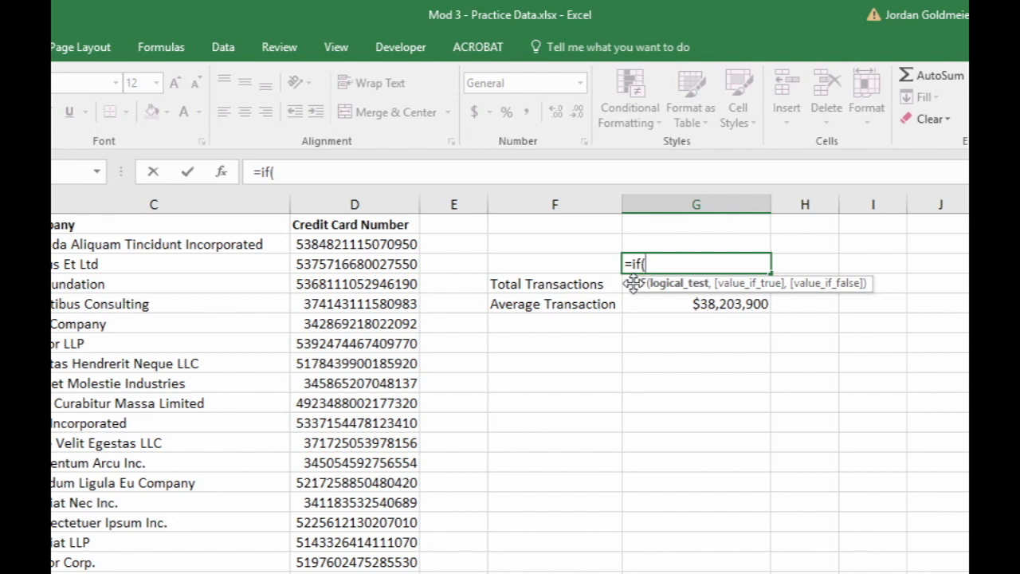
- Complete the IF formula in G3 so it tests G4>1000000 and returns TRUE or FALSE, moving the syntax tooltip off the totals
{"action": "left_click_drag", "start_coordinate": [633, 283], "coordinate": [203, 344]}
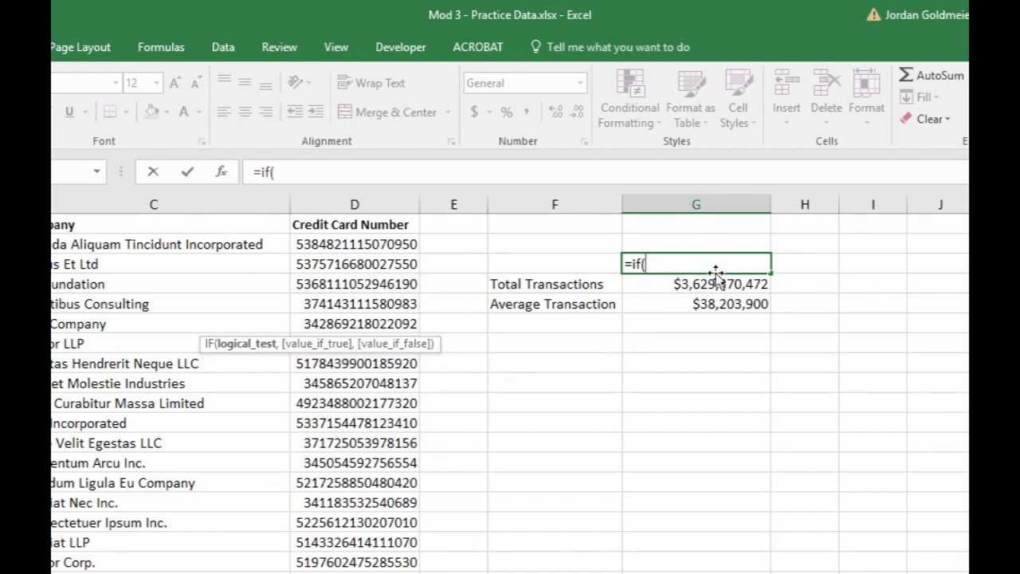
{"action": "left_click", "coordinate": [717, 283]}
{"action": "type", "text": ">"}
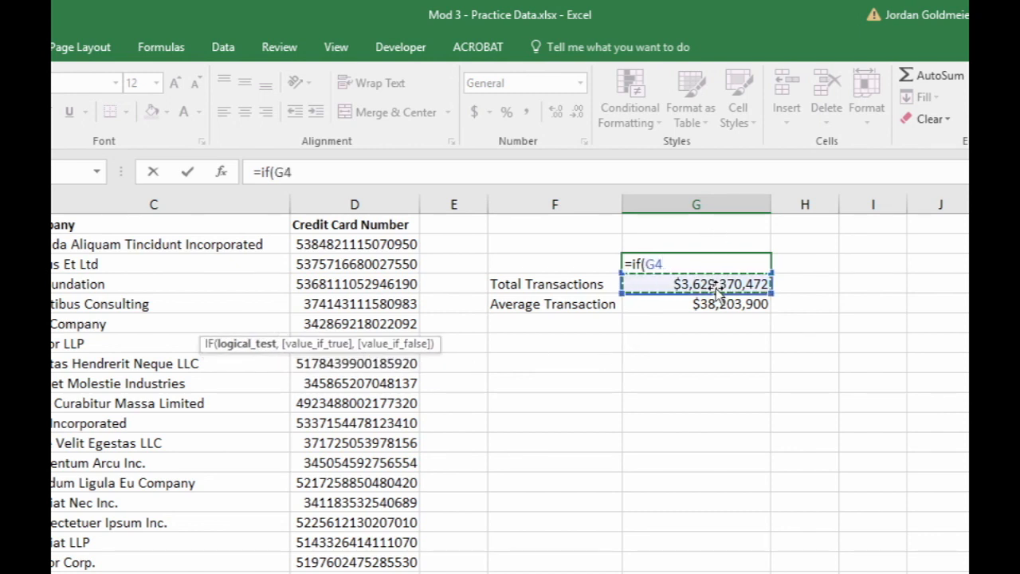
{"action": "type", "text": "100000"}
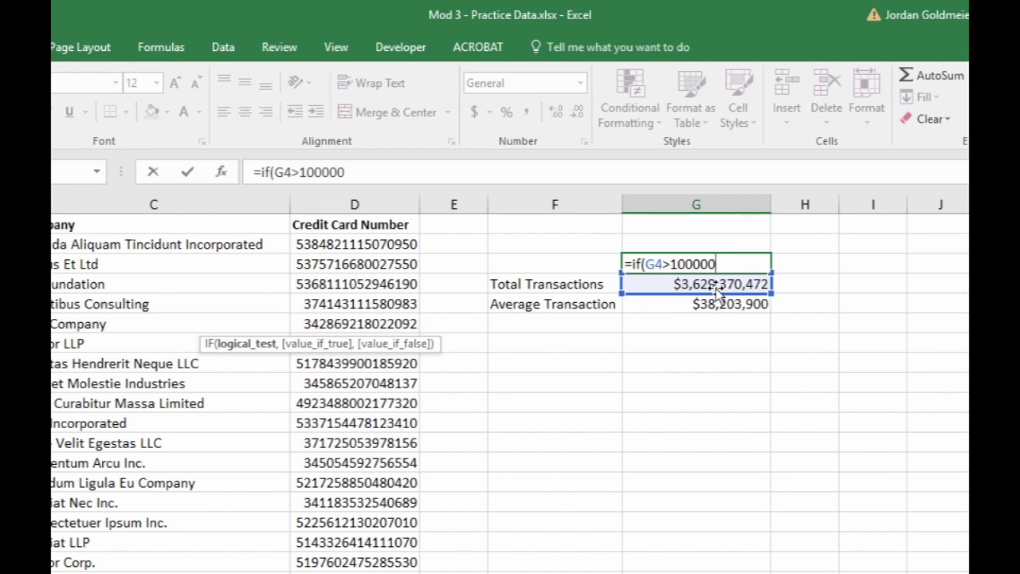
{"action": "type", "text": "0,"}
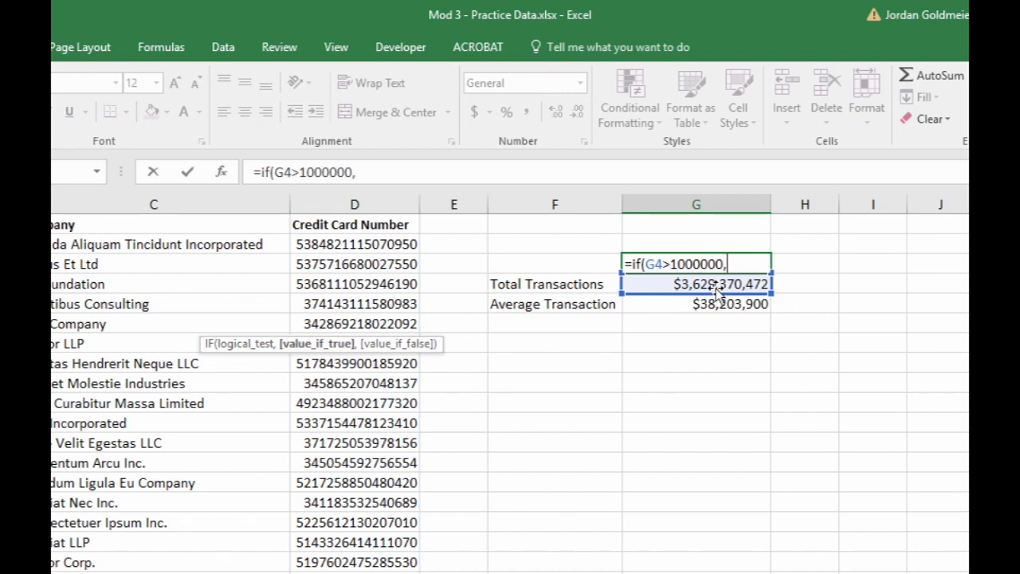
{"action": "type", "text": "TRUE,FALSE"}
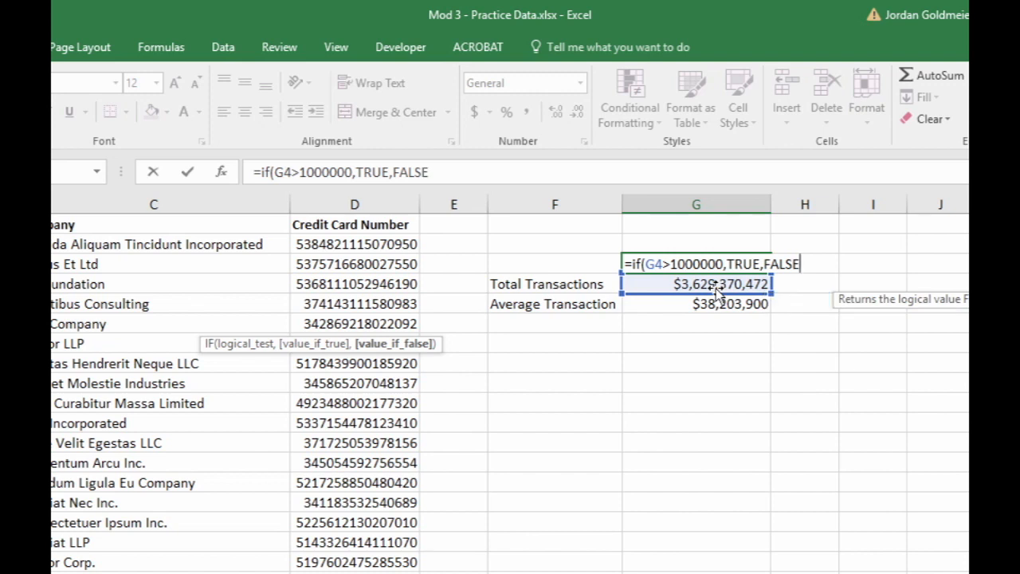
{"action": "key", "text": "Return"}
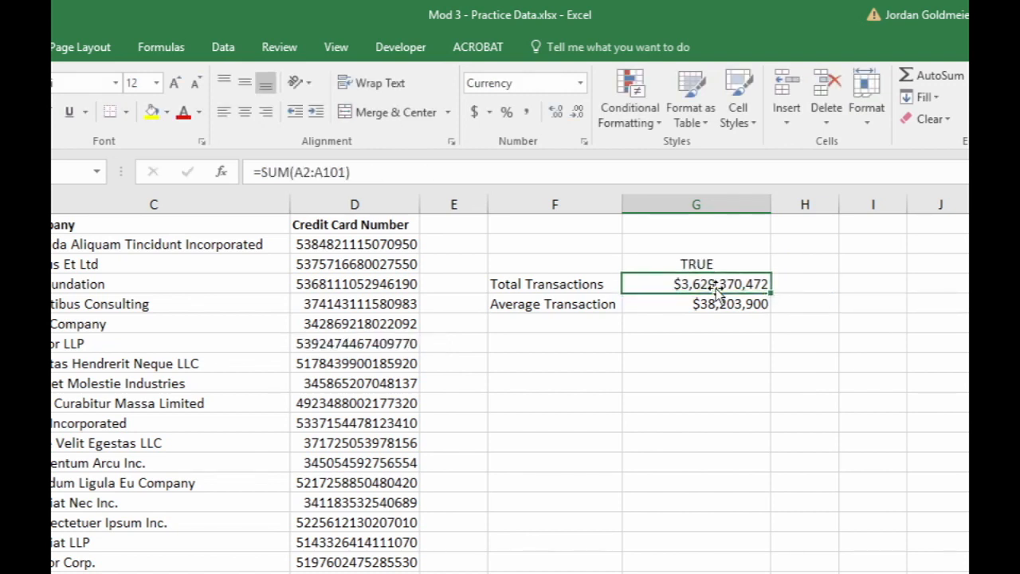
- Start the IF formula in G3 over and move its syntax tooltip down over column C
{"action": "key", "text": "Up"}
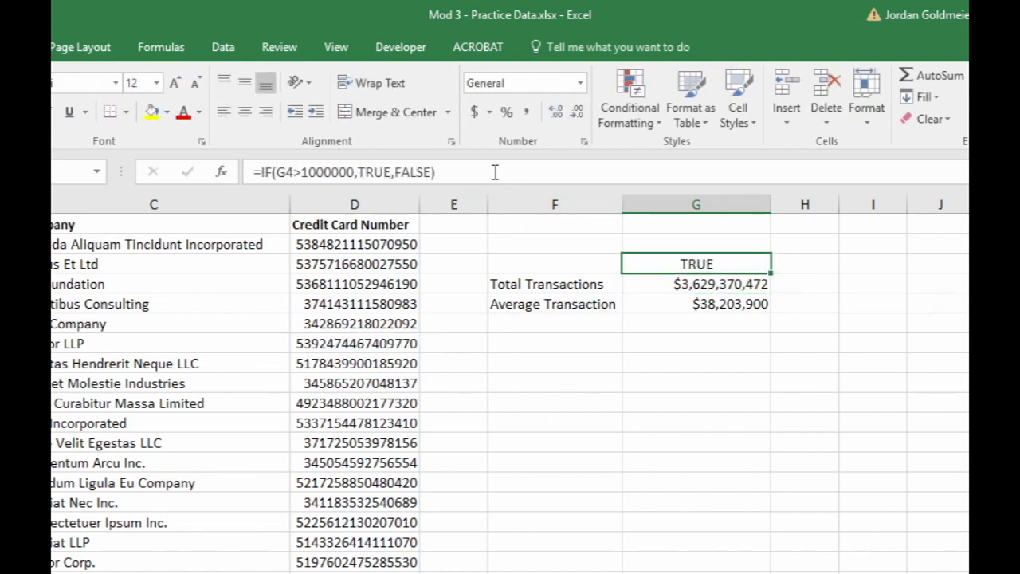
{"action": "left_click_drag", "start_coordinate": [494, 170], "coordinate": [181, 141]}
{"action": "type", "text": "=if("}
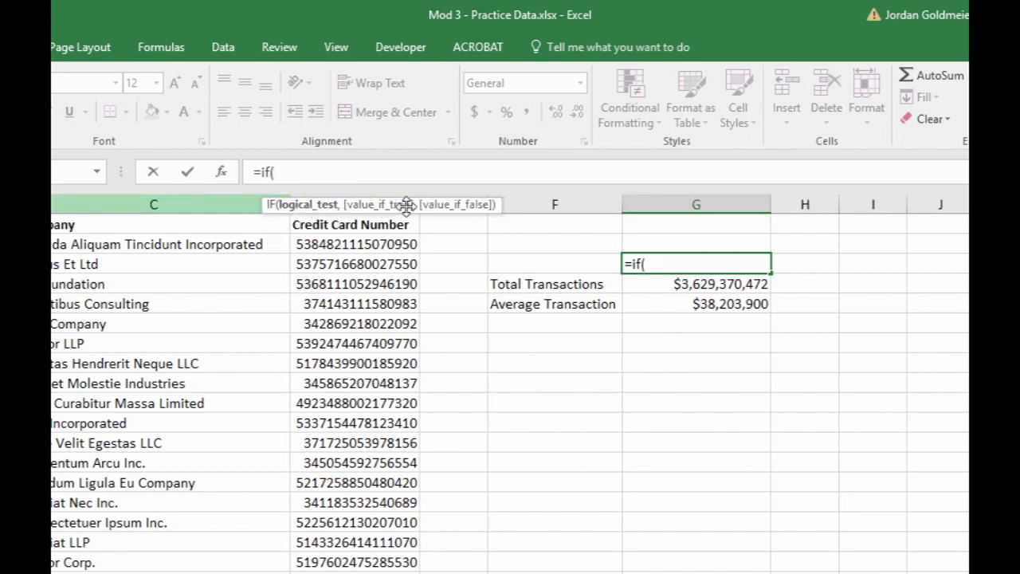
{"action": "left_click_drag", "start_coordinate": [407, 206], "coordinate": [174, 300]}
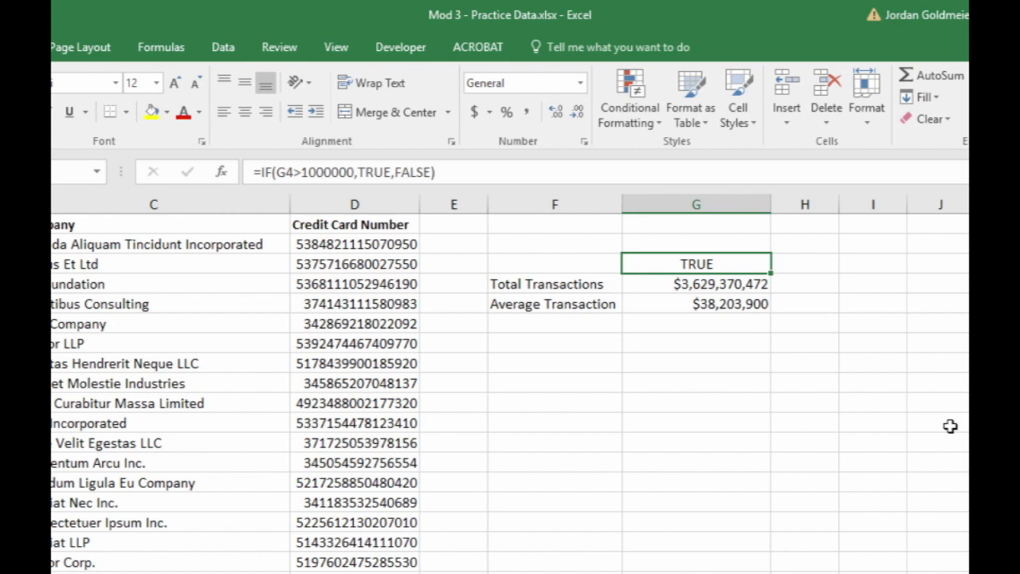
- Enter the formula =RAND() in cell G8
{"action": "key", "text": "Down"}
{"action": "key", "text": "Down"}
{"action": "key", "text": "Down"}
{"action": "key", "text": "Down"}
{"action": "key", "text": "Down"}
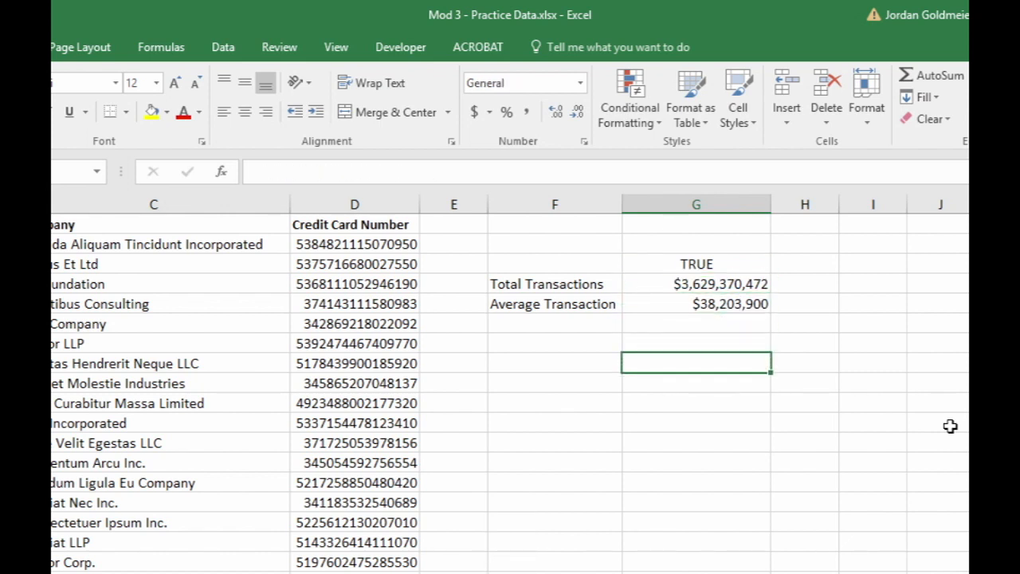
{"action": "type", "text": "=ra"}
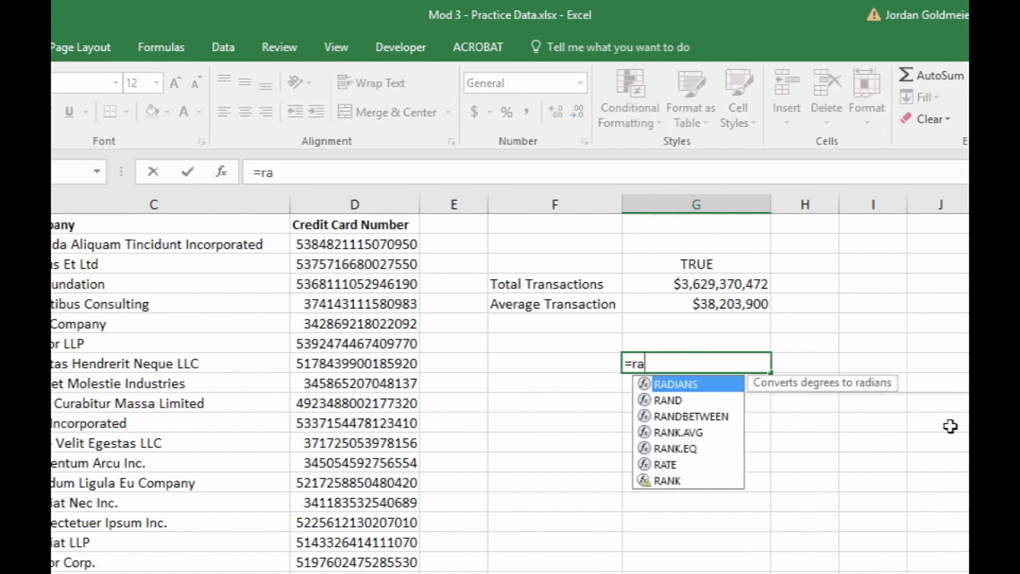
{"action": "type", "text": "nd()"}
{"action": "key", "text": "Return"}
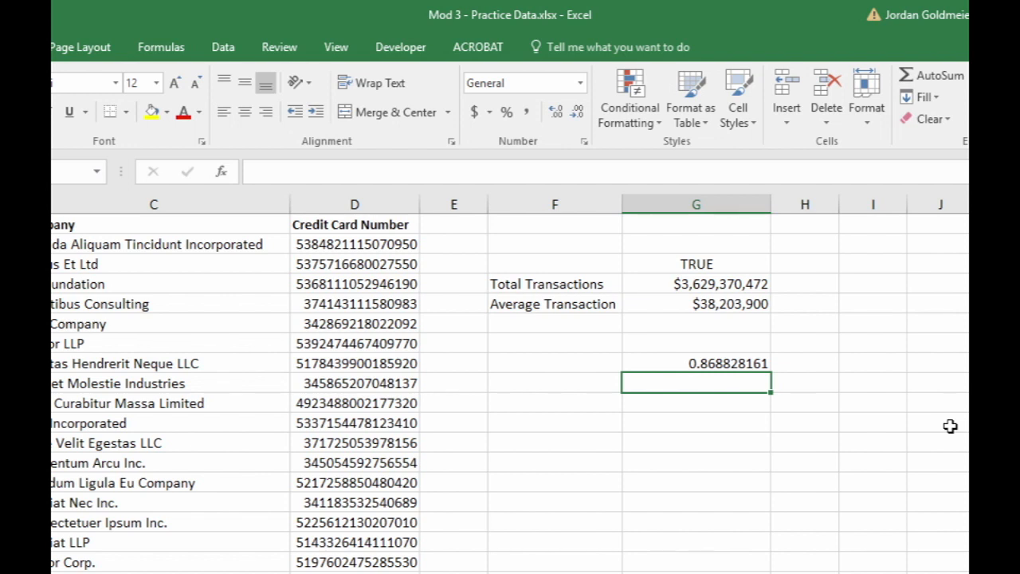
- Force a full recalculation repeatedly to regenerate the random number in G8
{"action": "key", "text": "alt+F9"}
{"action": "key", "text": "ctrl+alt+F9"}
{"action": "key", "text": "ctrl+alt+F9"}
{"action": "key", "text": "ctrl+alt+F9"}
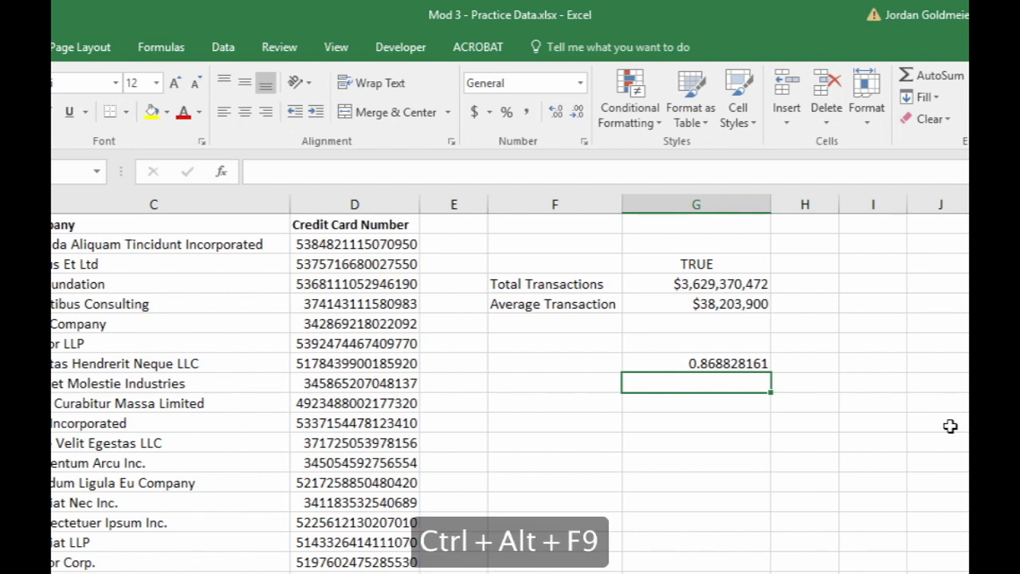
{"action": "key", "text": "ctrl+alt+F9"}
{"action": "key", "text": "ctrl+alt+F9"}
{"action": "key", "text": "ctrl+alt+F9"}
{"action": "key", "text": "ctrl+alt+F9"}
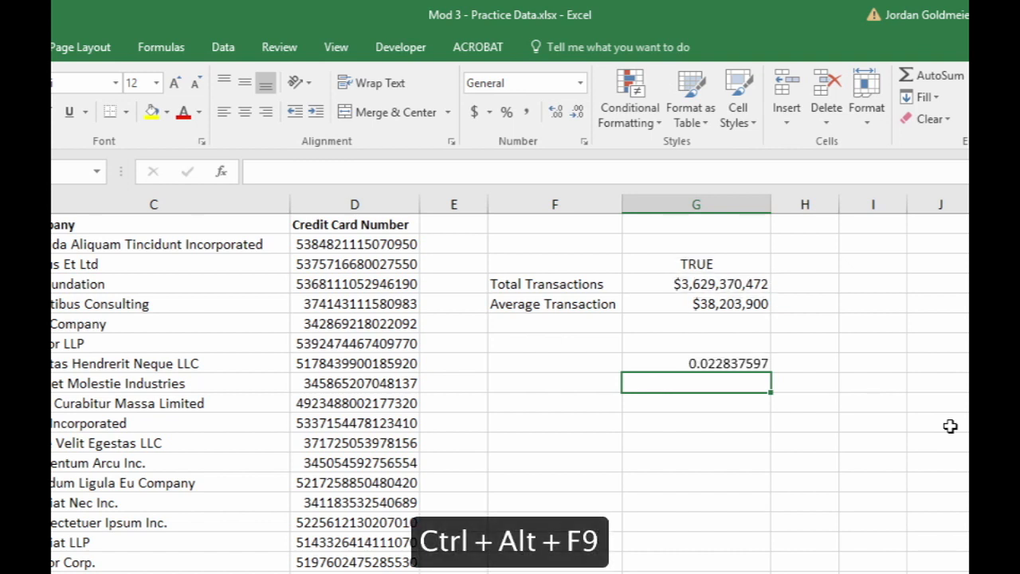
{"action": "key", "text": "ctrl+alt+F9"}
{"action": "key", "text": "ctrl+alt+F9"}
{"action": "key", "text": "ctrl+alt+F9"}
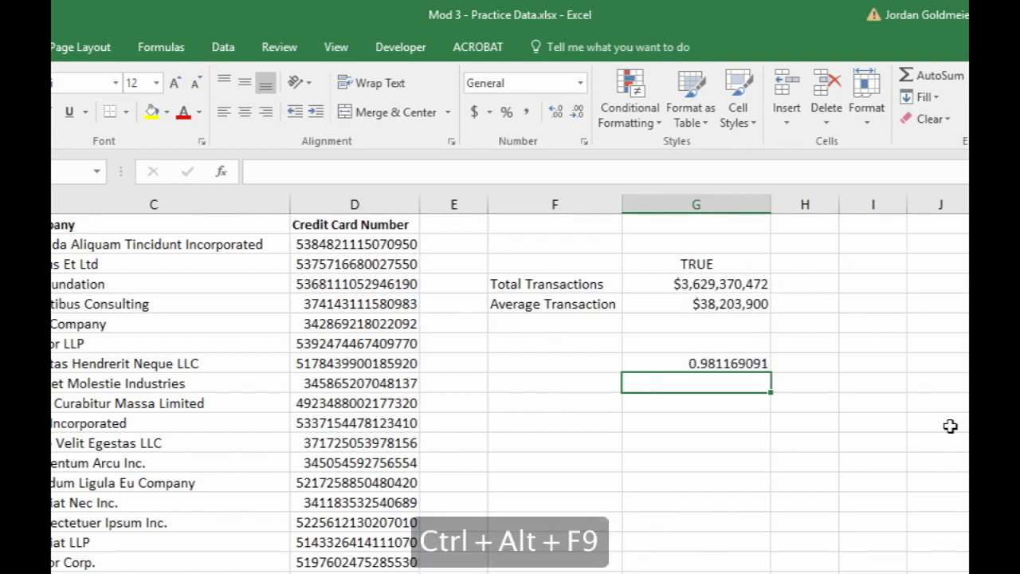
{"action": "key", "text": "shift+Return"}
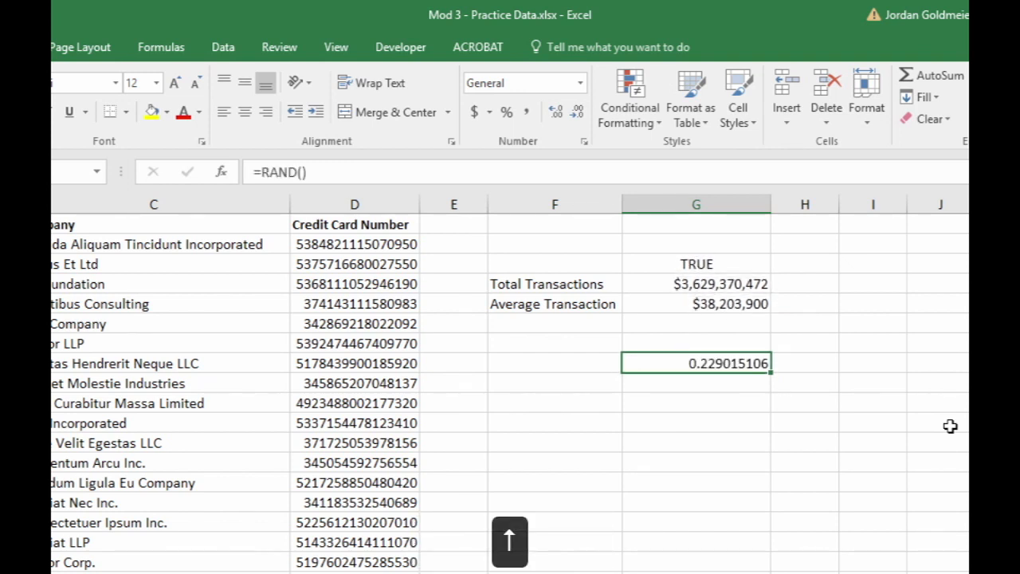
{"action": "key", "text": "ctrl+alt+F9"}
{"action": "key", "text": "ctrl+alt+F9"}
{"action": "key", "text": "ctrl+alt+F9"}
{"action": "key", "text": "ctrl+alt+F9"}
{"action": "key", "text": "ctrl+alt+F9"}
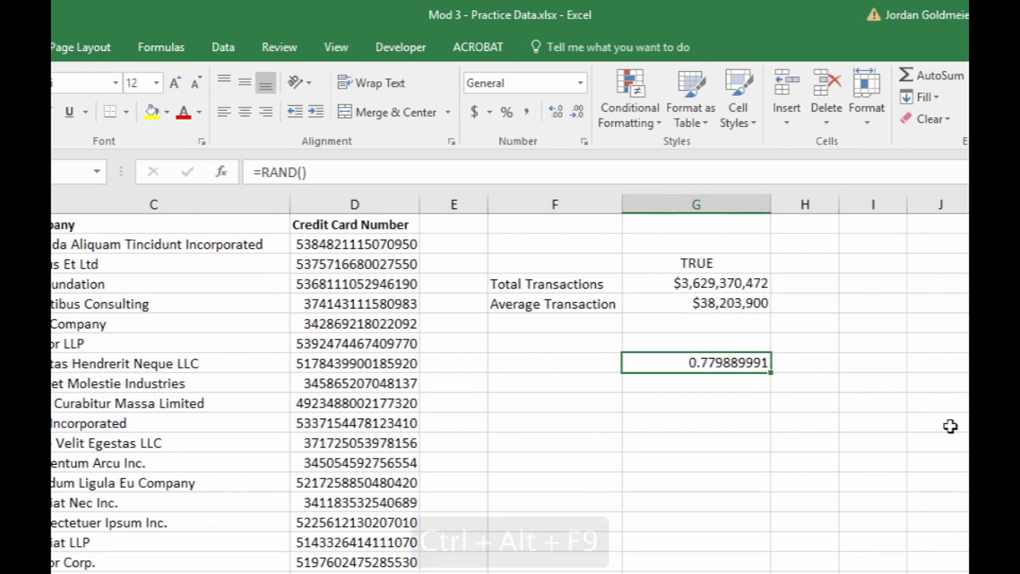
- Enter the letter d in G10 to trigger a recalculation, and clear the cell again
{"action": "key", "text": "Down"}
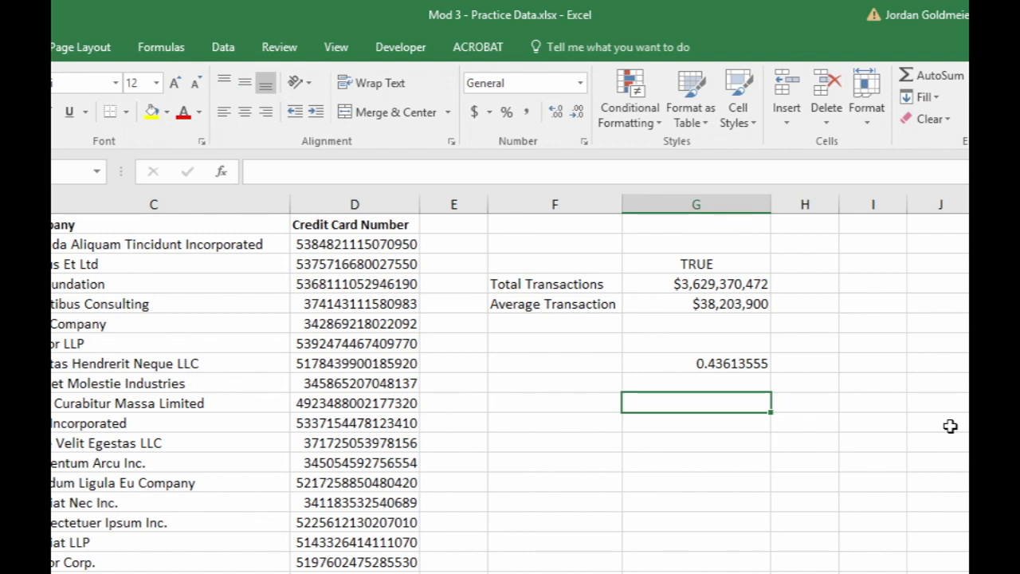
{"action": "type", "text": "d"}
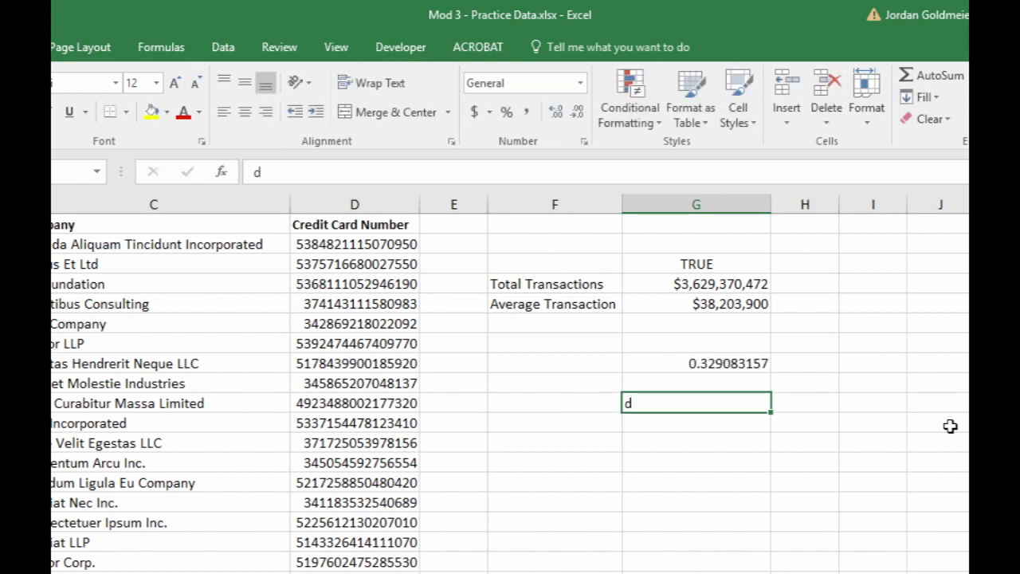
{"action": "key", "text": "BackSpace"}
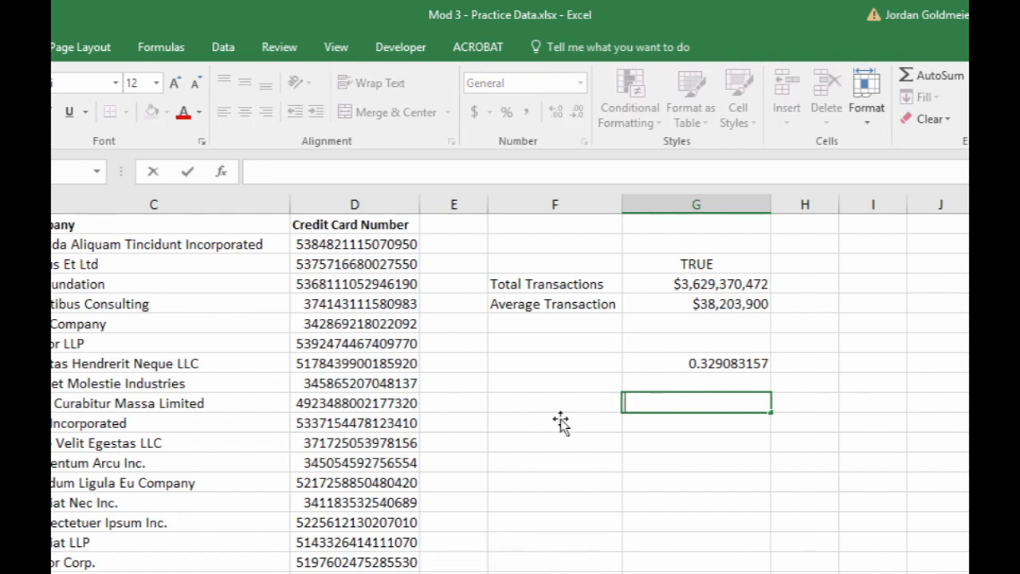
{"action": "left_click", "coordinate": [480, 382]}
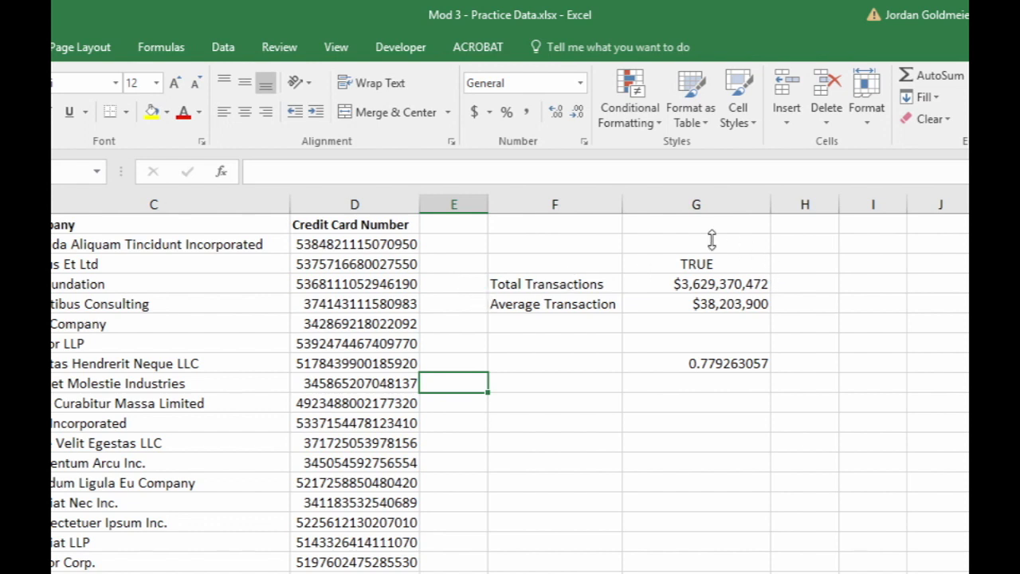
- Evaluate only the G4 reference inside G3's IF formula to inspect its underlying value, and discard the edit
{"action": "left_click", "coordinate": [708, 265]}
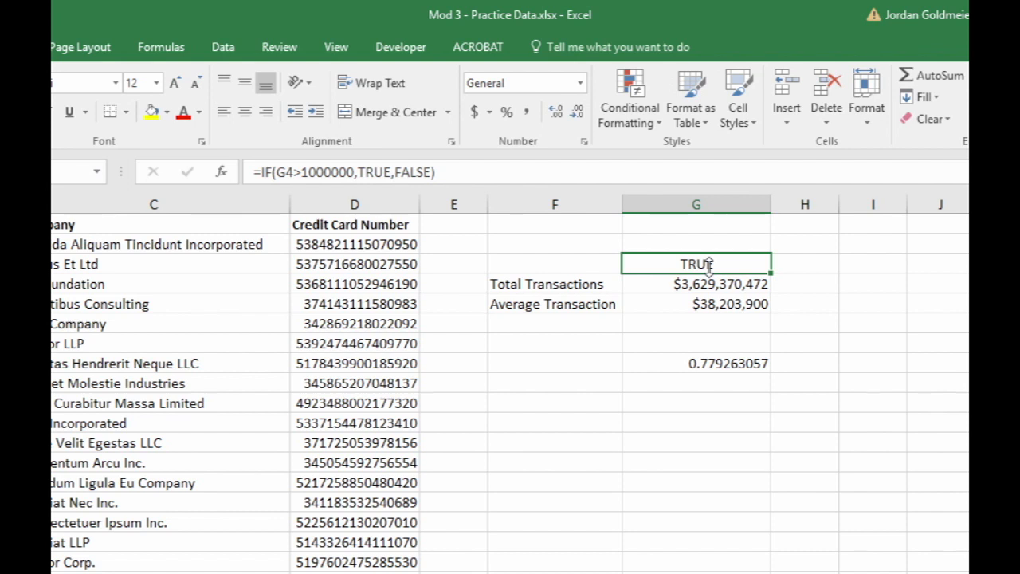
{"action": "left_click", "coordinate": [293, 172]}
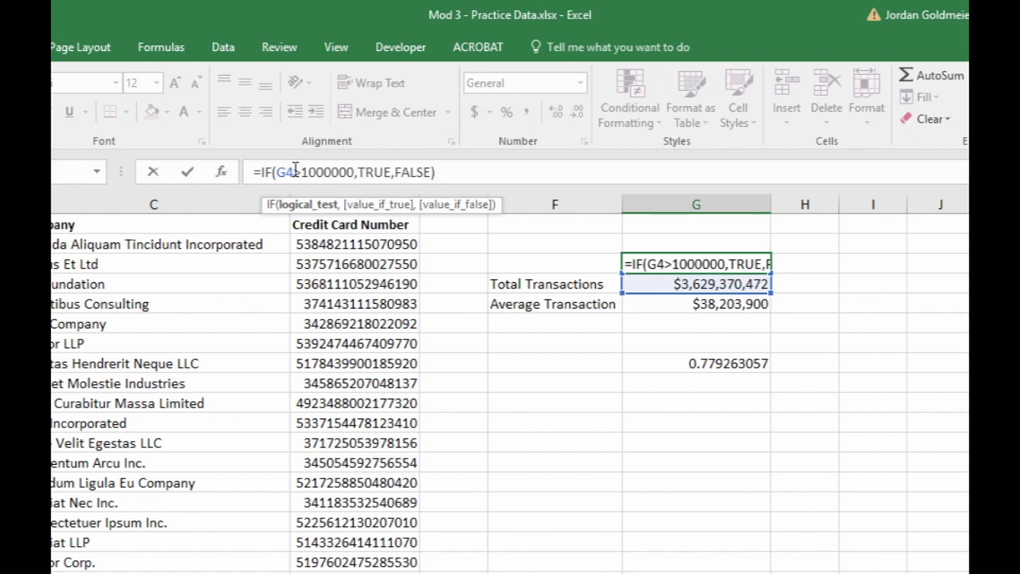
{"action": "left_click_drag", "start_coordinate": [276, 172], "coordinate": [295, 172]}
{"action": "key", "text": "ctrl+alt+F9"}
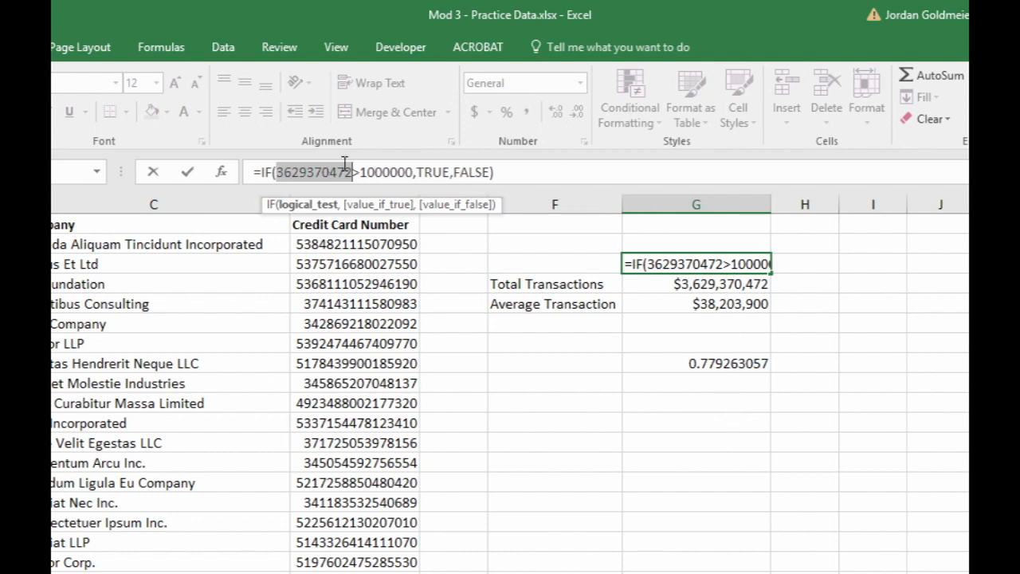
{"action": "left_click", "coordinate": [385, 172]}
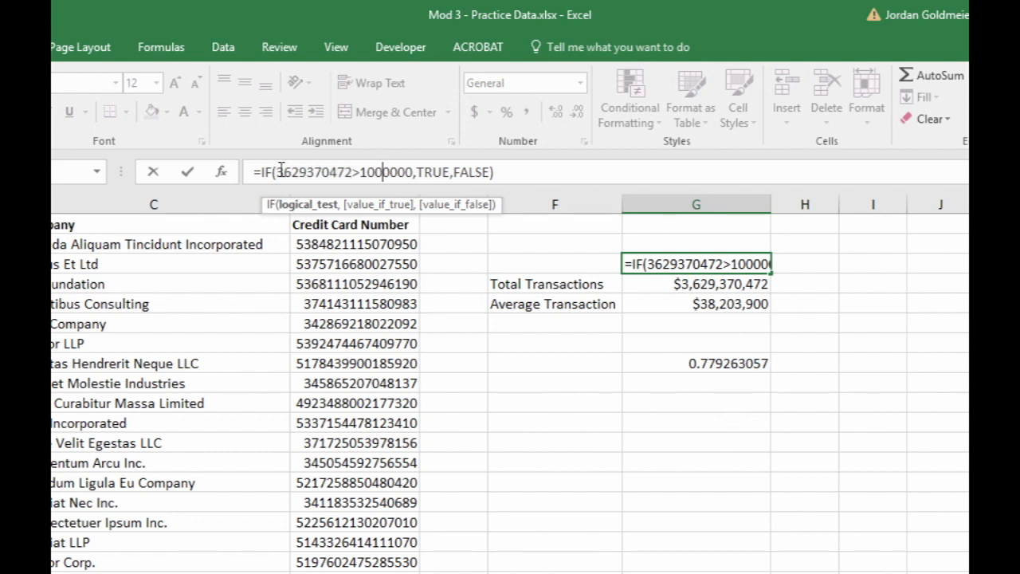
{"action": "left_click_drag", "start_coordinate": [276, 172], "coordinate": [357, 171]}
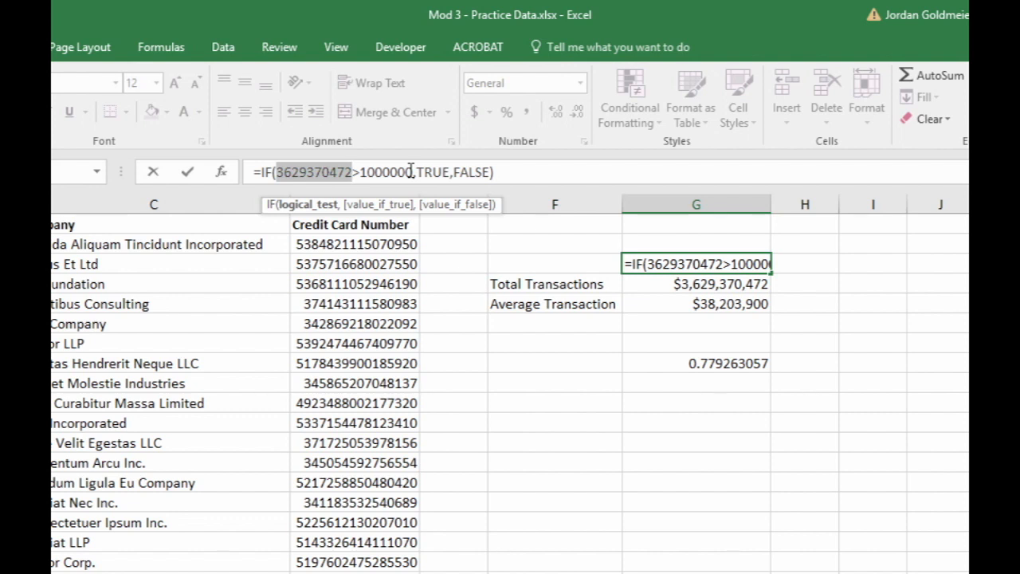
{"action": "key", "text": "Escape"}
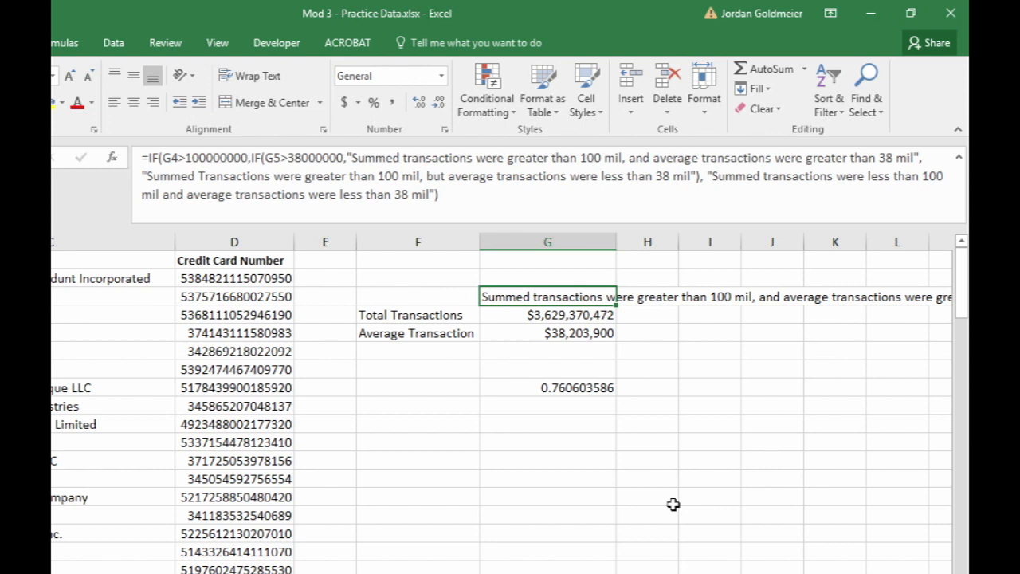
- Break G3's nested formula so that IF(G5>38000000, and its first text result each start on their own indented line
{"action": "left_click", "coordinate": [302, 175]}
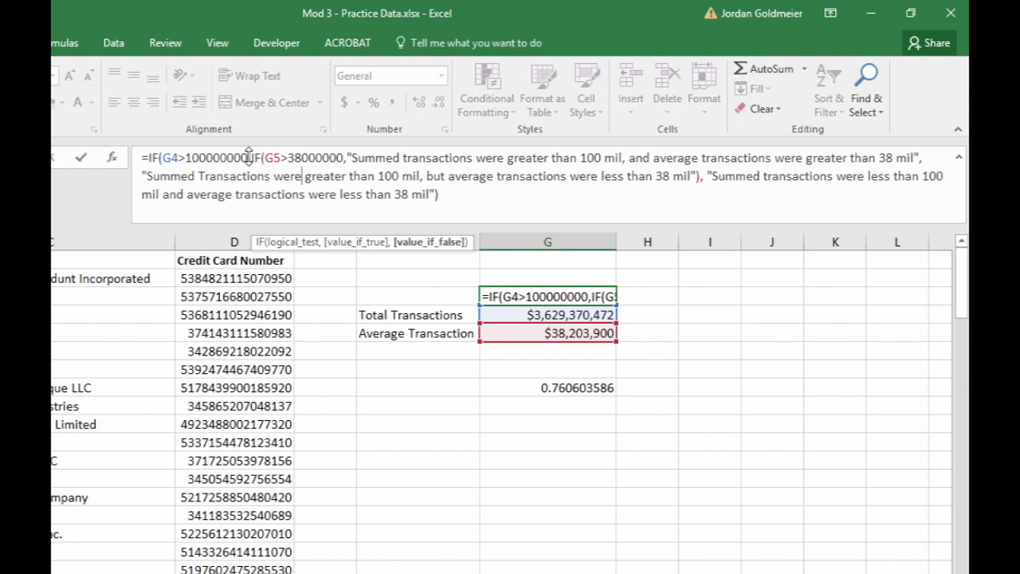
{"action": "left_click", "coordinate": [248, 157]}
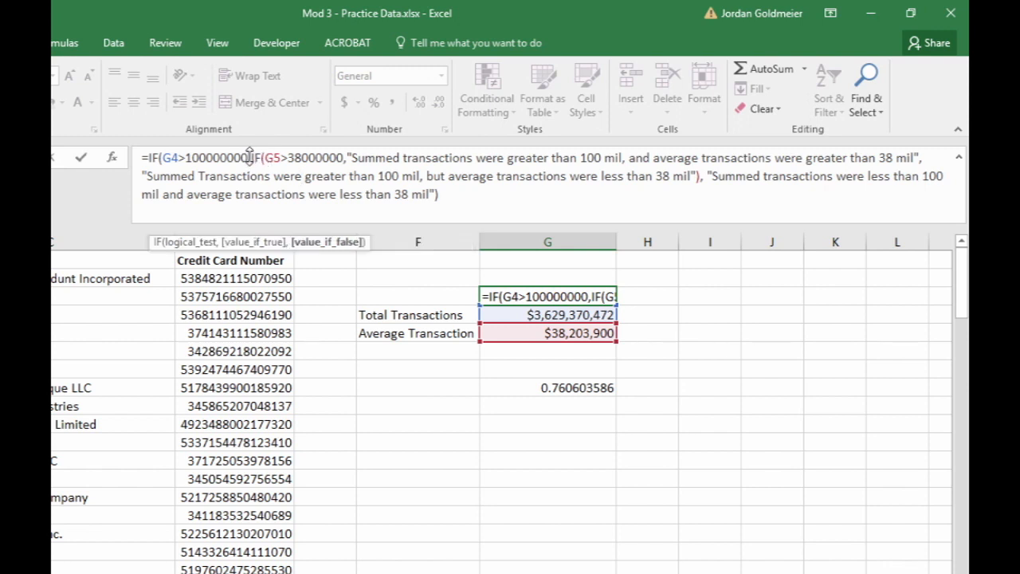
{"action": "key", "text": "Right"}
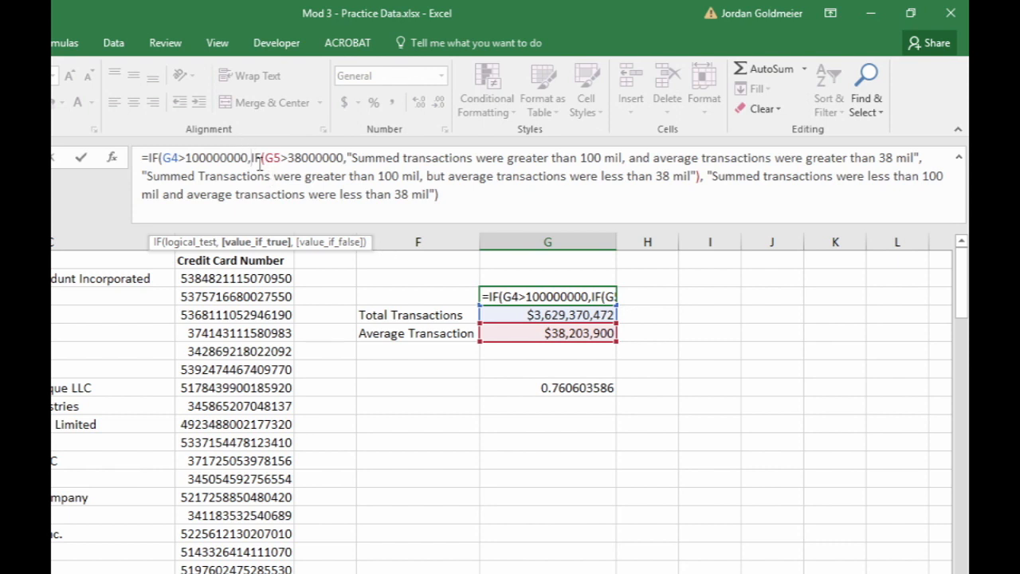
{"action": "key", "text": "alt+Return"}
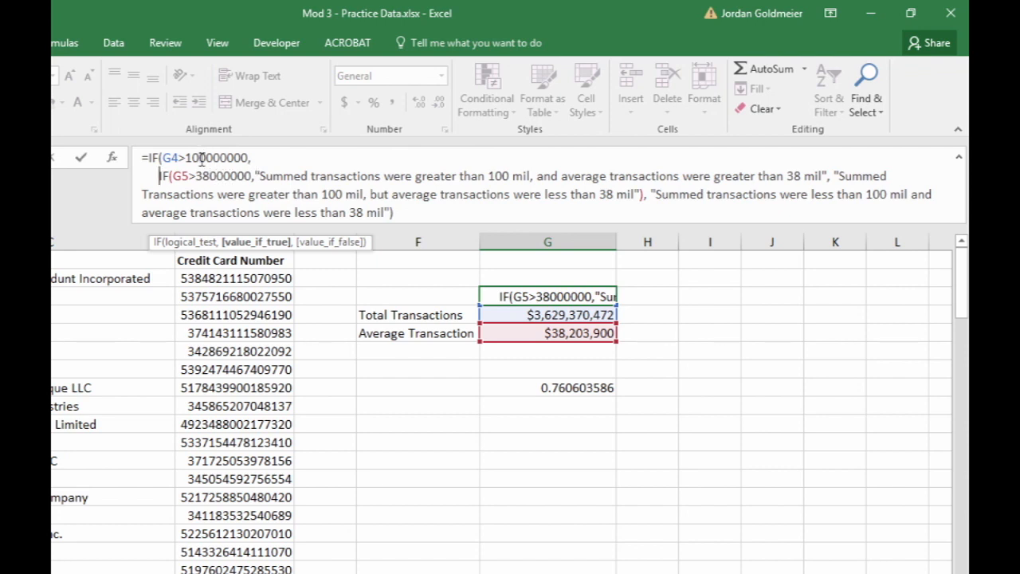
{"action": "left_click", "coordinate": [255, 171]}
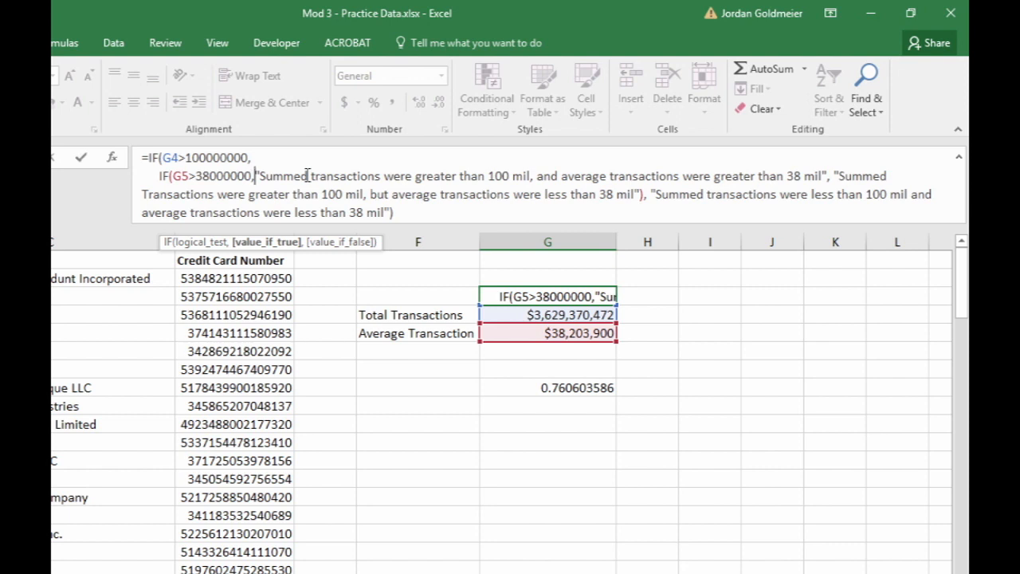
{"action": "key", "text": "alt+Return"}
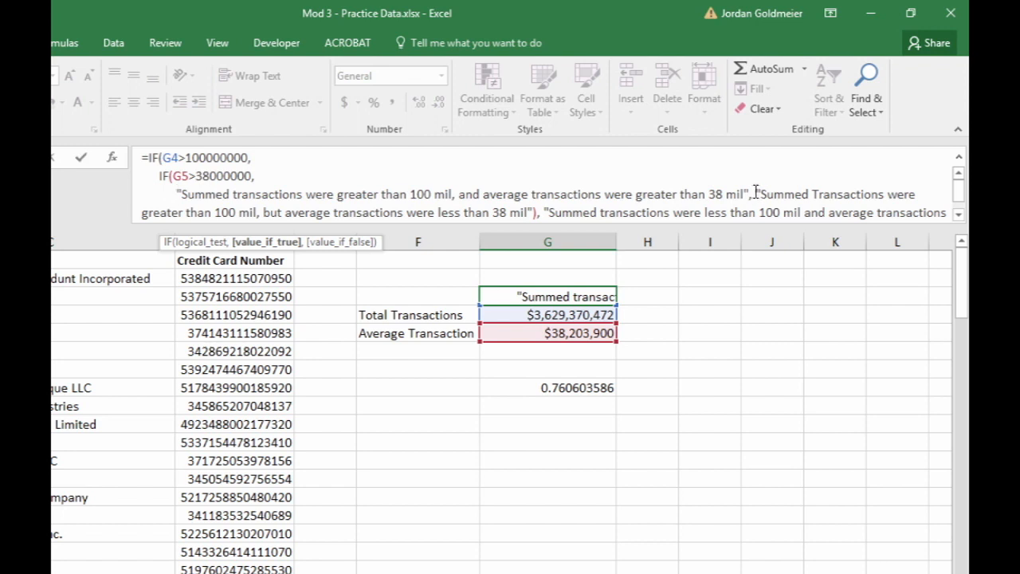
- Move the inner IF's second text result in G3's formula onto its own line, aligned with the first text result
{"action": "key", "text": "Left"}
{"action": "key", "text": "Left"}
{"action": "key", "text": "Right"}
{"action": "key", "text": "Left"}
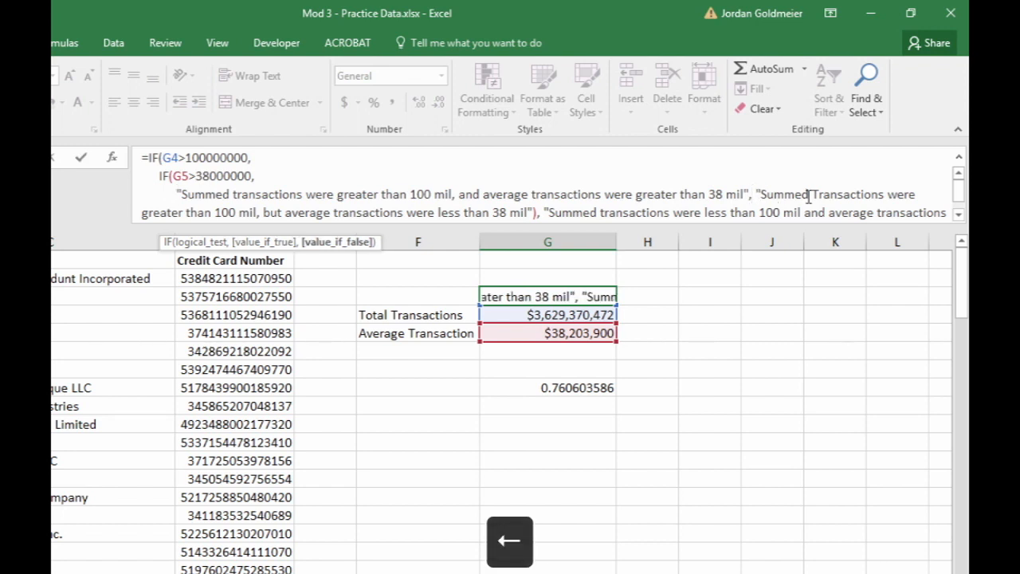
{"action": "key", "text": "Right"}
{"action": "key", "text": "Right"}
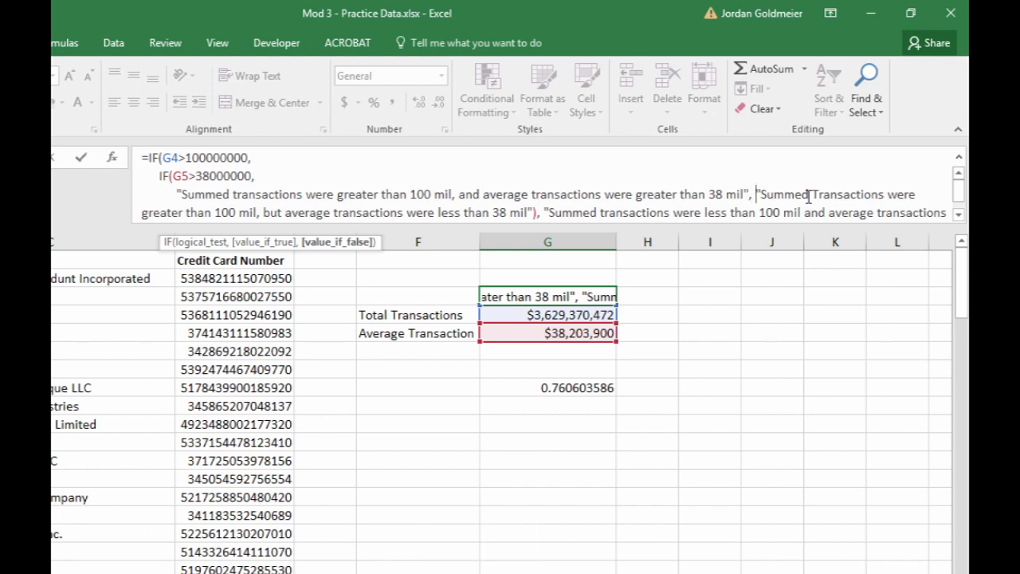
{"action": "key", "text": "alt+Return"}
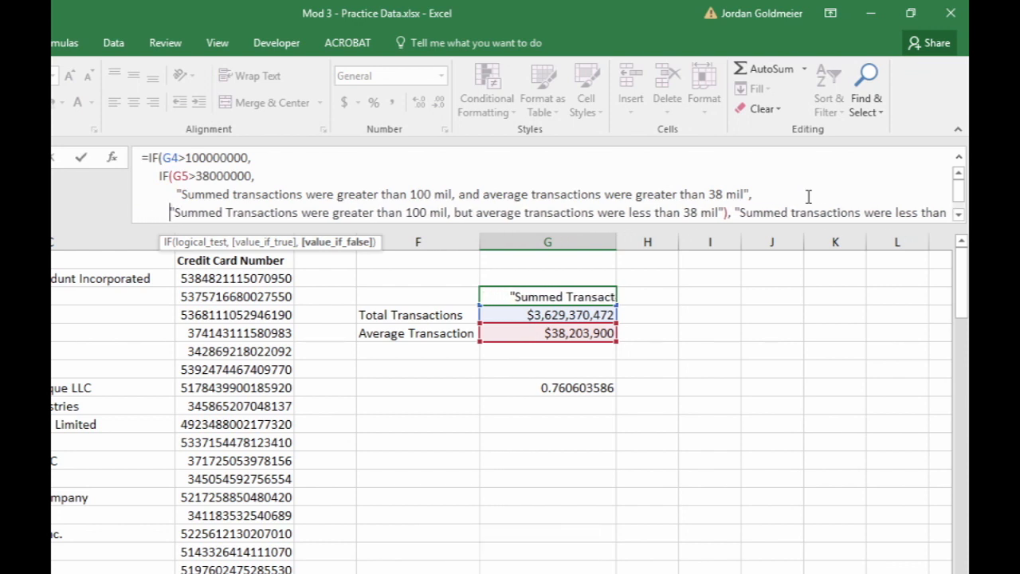
{"action": "key", "text": "BackSpace"}
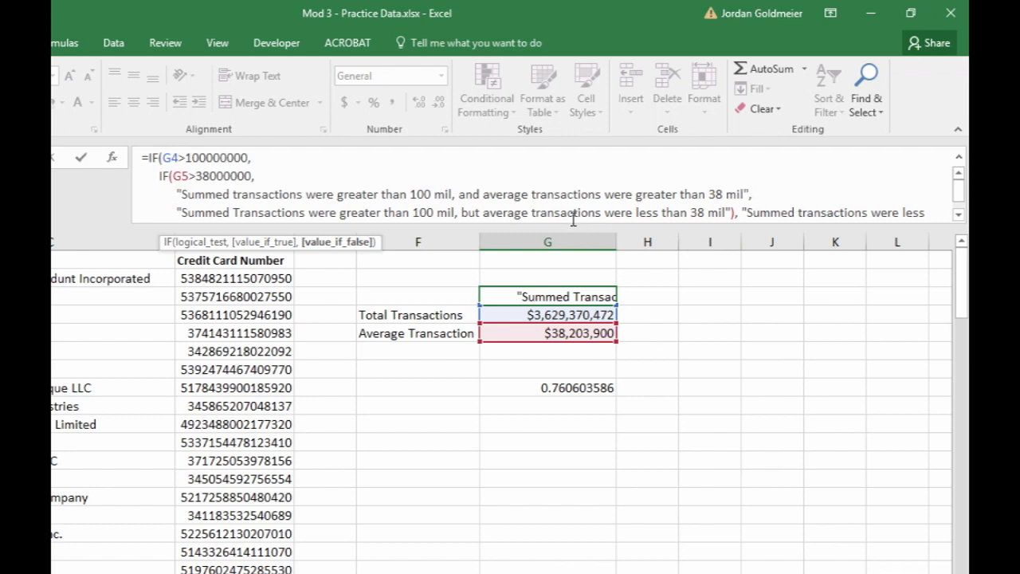
- Move the outer IF's false text result onto its own line aligned with the inner IF, and commit G3's formula
{"action": "left_click", "coordinate": [744, 213]}
{"action": "key", "text": "alt+Return"}
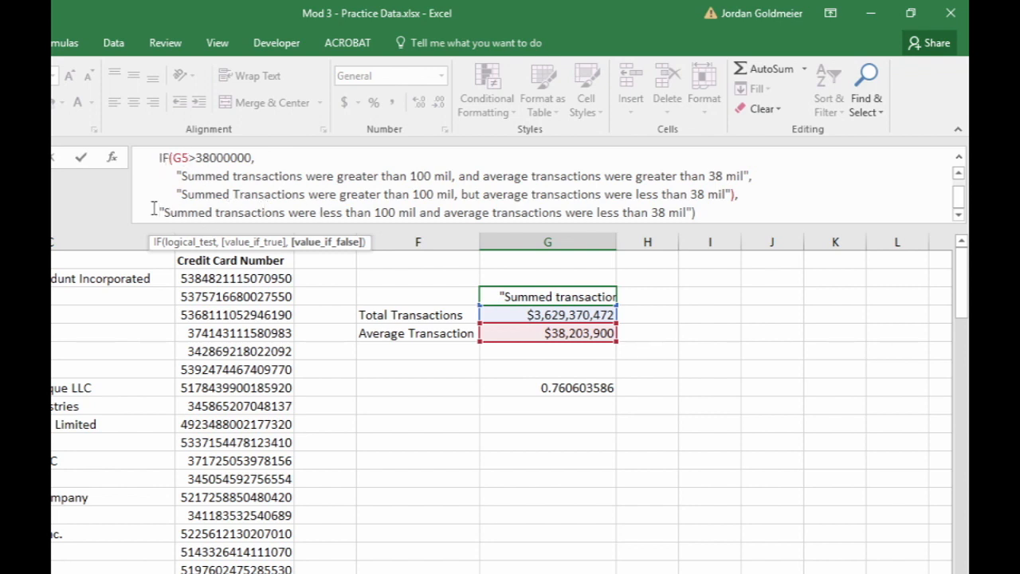
{"action": "key", "text": "BackSpace"}
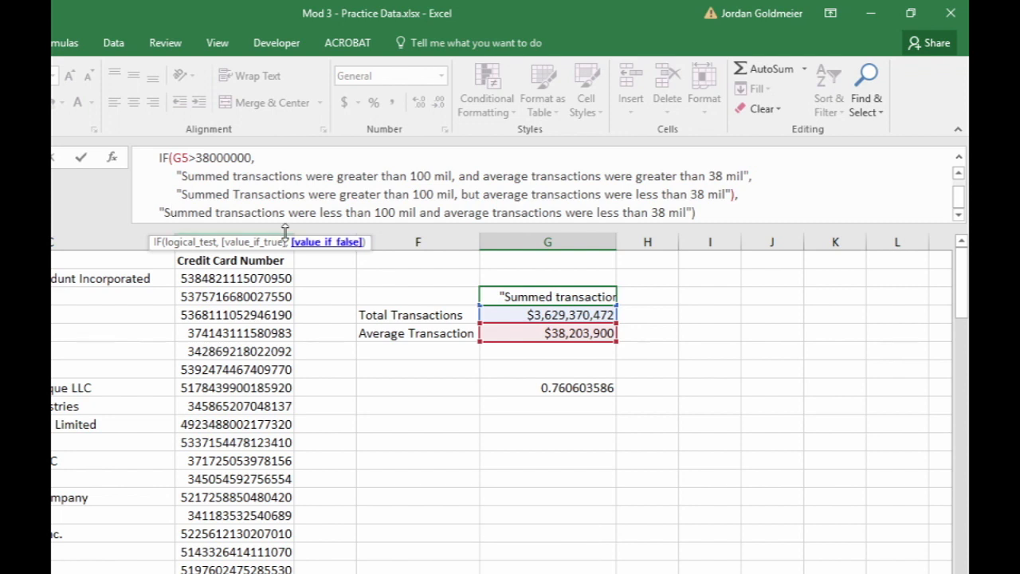
{"action": "key", "text": "BackSpace"}
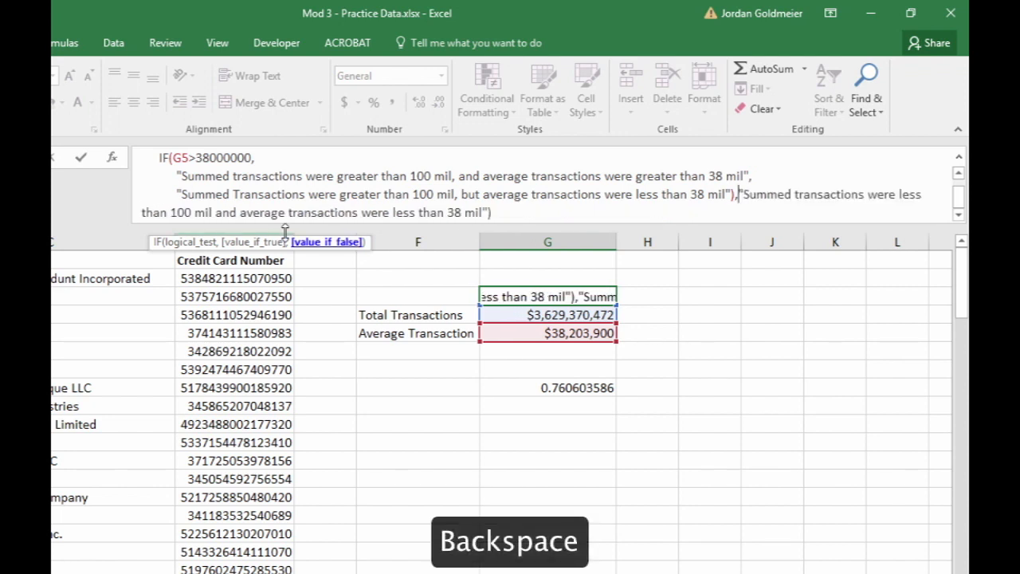
{"action": "key", "text": "alt+Return"}
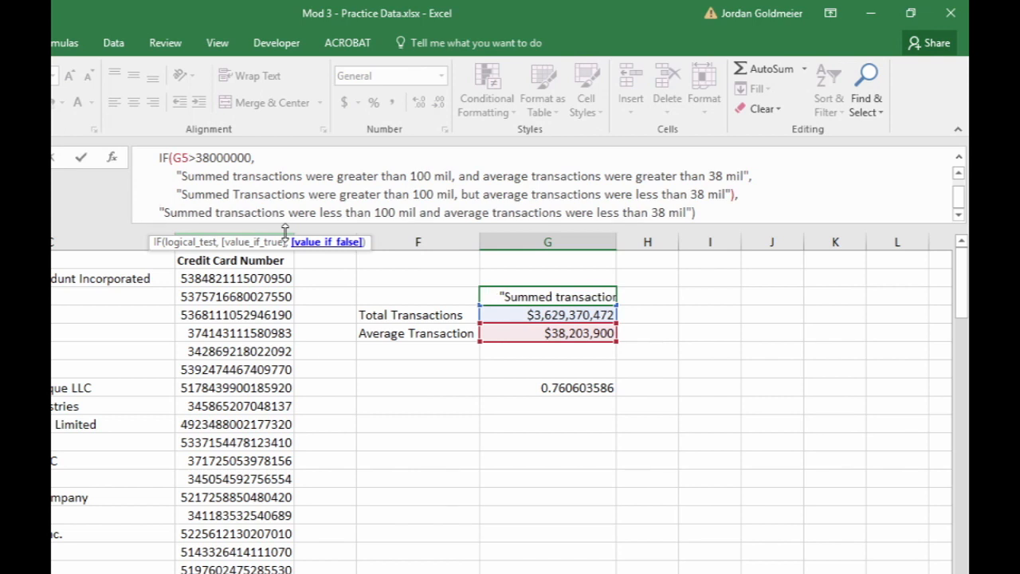
{"action": "key", "text": "Return"}
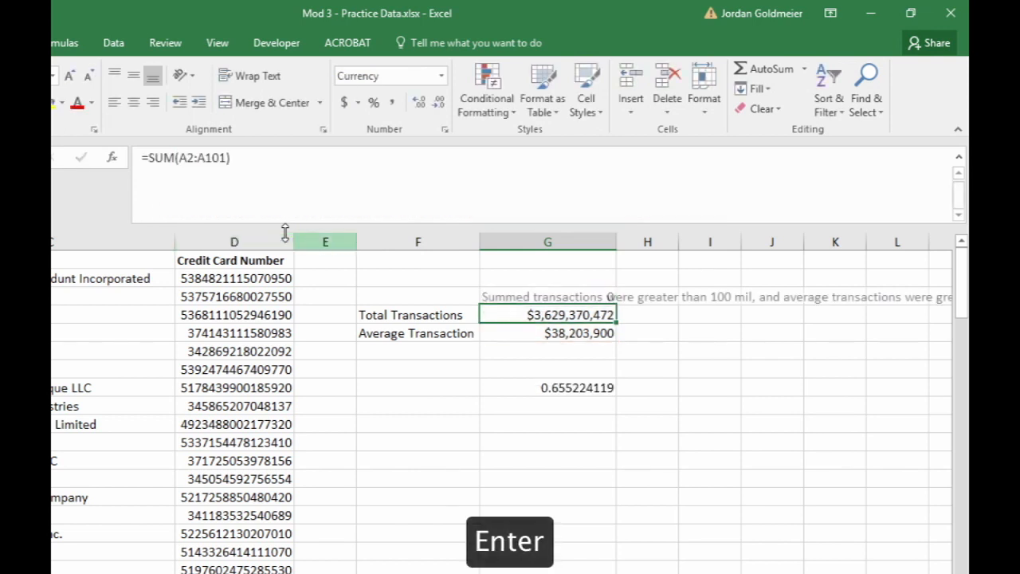
- Enlarge the formula bar to fit all lines of G3's formula, and move the function tooltip away from the text
{"action": "left_click", "coordinate": [582, 295]}
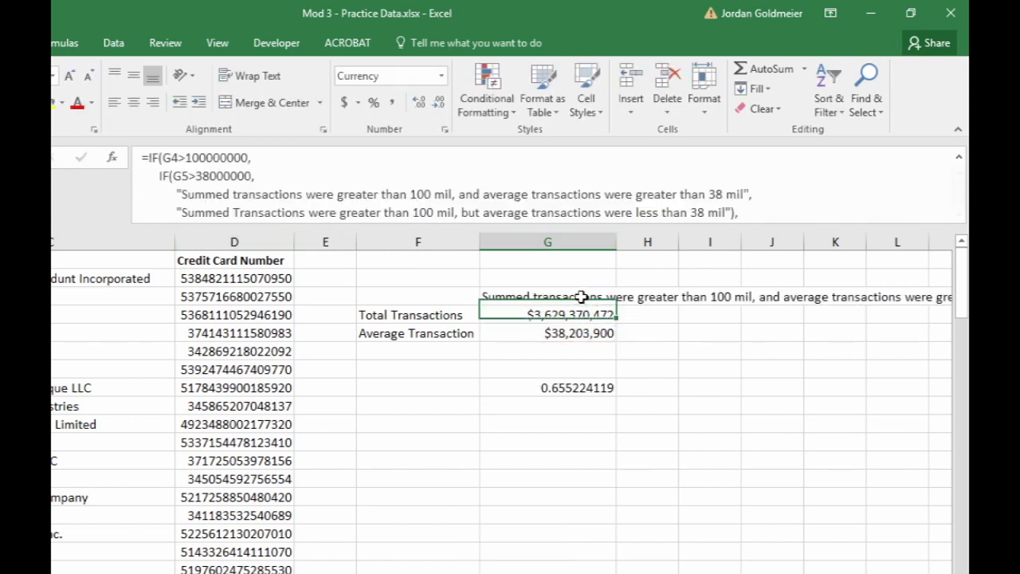
{"action": "left_click", "coordinate": [383, 169]}
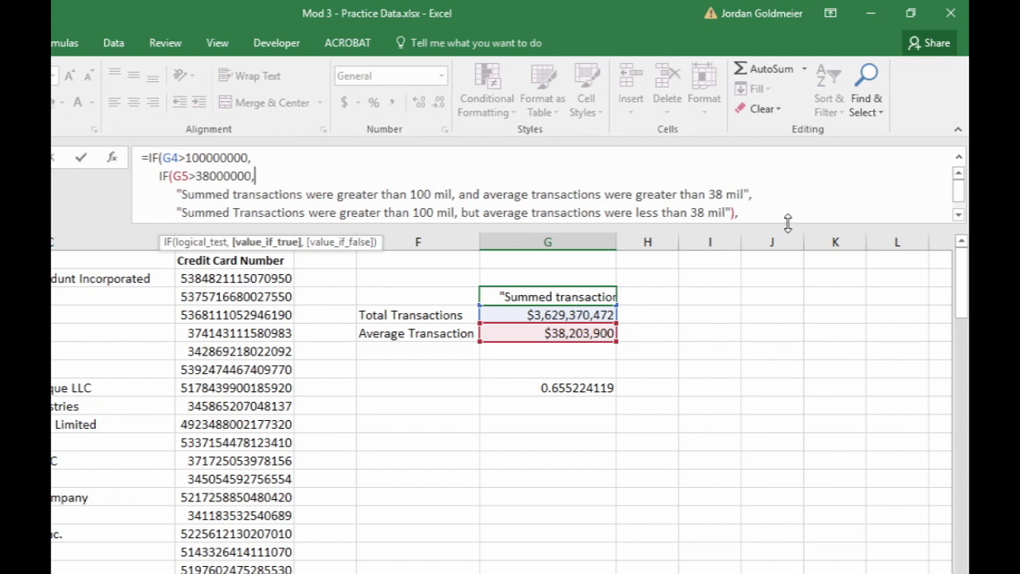
{"action": "left_click_drag", "start_coordinate": [787, 223], "coordinate": [774, 321]}
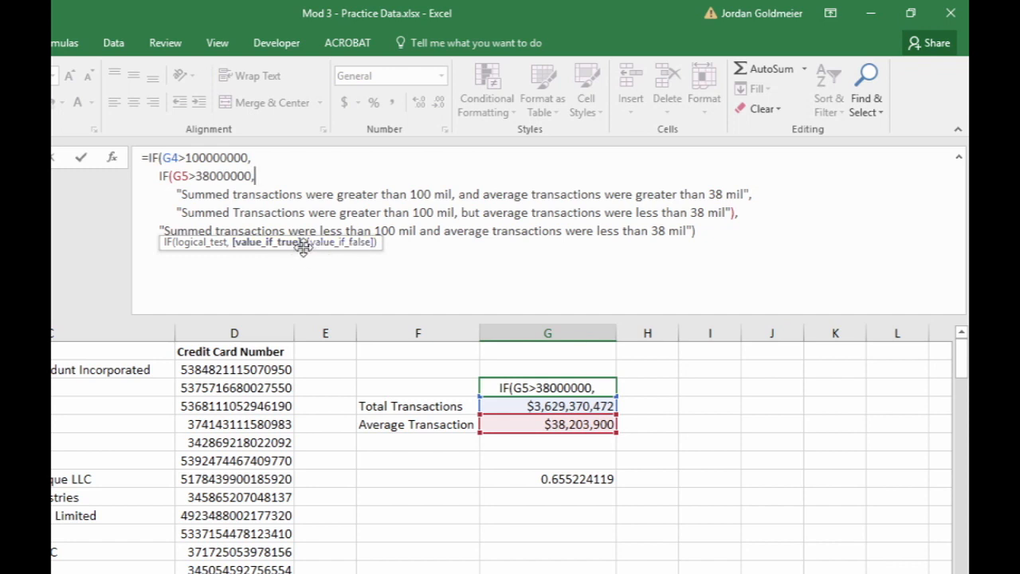
{"action": "left_click_drag", "start_coordinate": [303, 248], "coordinate": [358, 464]}
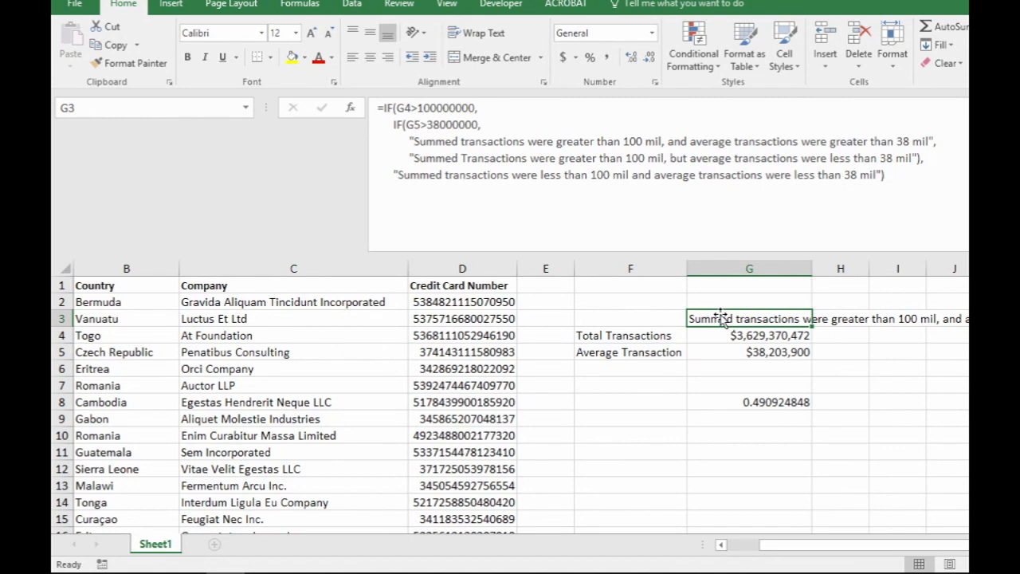
{"action": "left_click", "coordinate": [460, 158]}
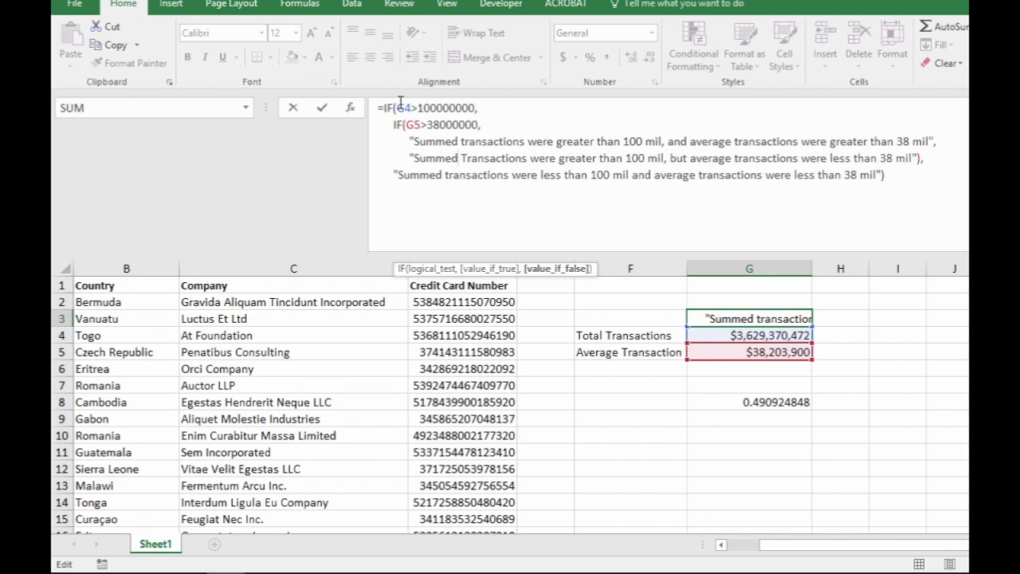
{"action": "key", "text": "ctrl+Return"}
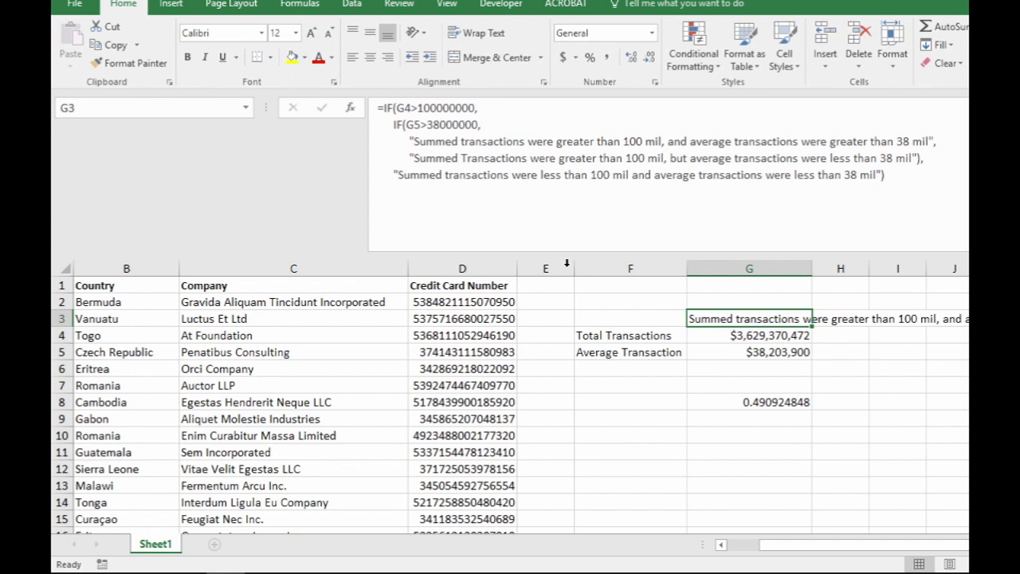
- Select the Total Transactions amount in G4 and enter TotalTransactions as its range name
{"action": "left_click", "coordinate": [775, 333]}
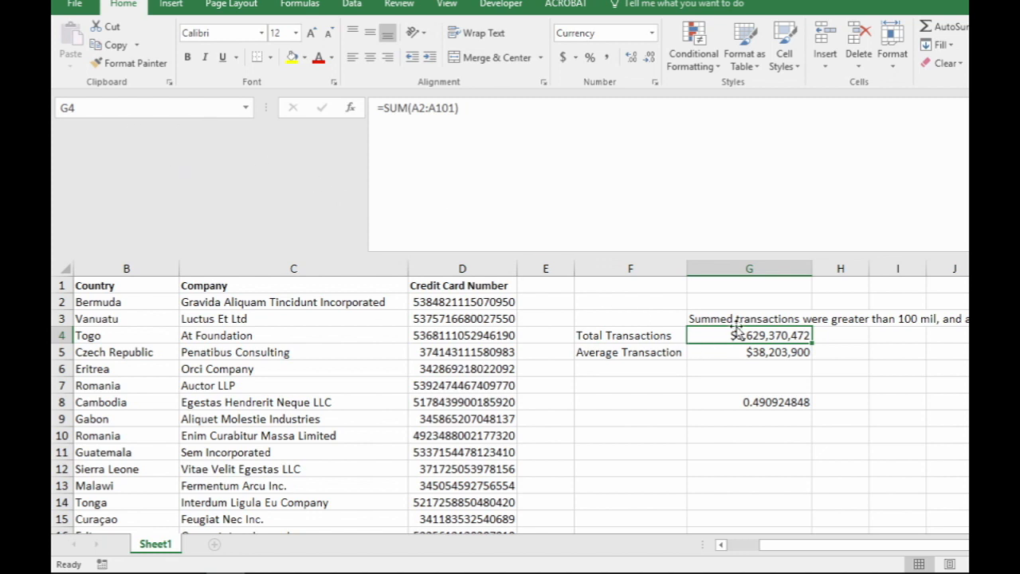
{"action": "left_click", "coordinate": [153, 106]}
{"action": "type", "text": "TotalTransactions"}
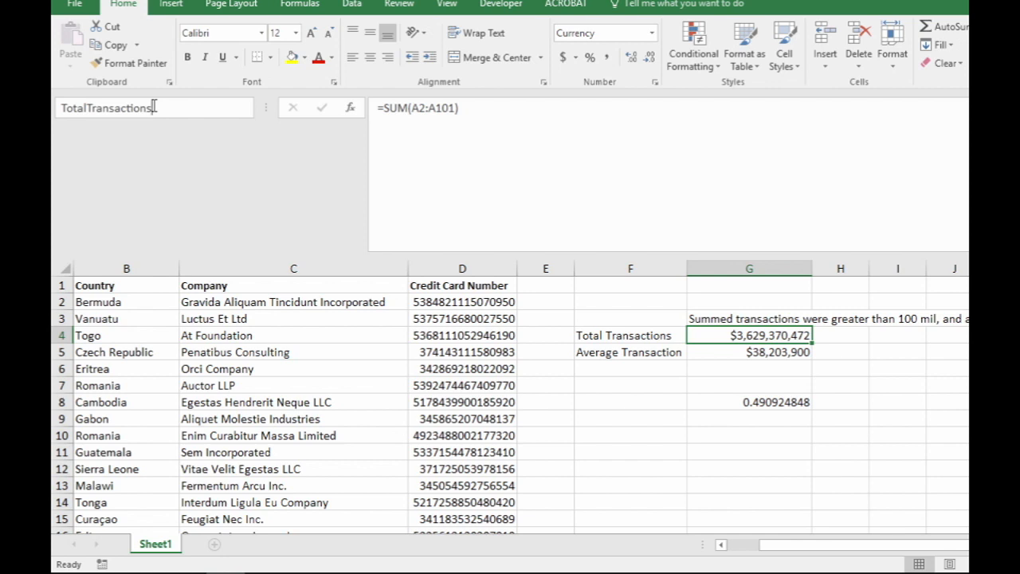
- Try a val prefix before the name entered for G4, and the shortened form vTotTrans
{"action": "key", "text": "Home"}
{"action": "key", "text": "BackSpace"}
{"action": "type", "text": "val"}
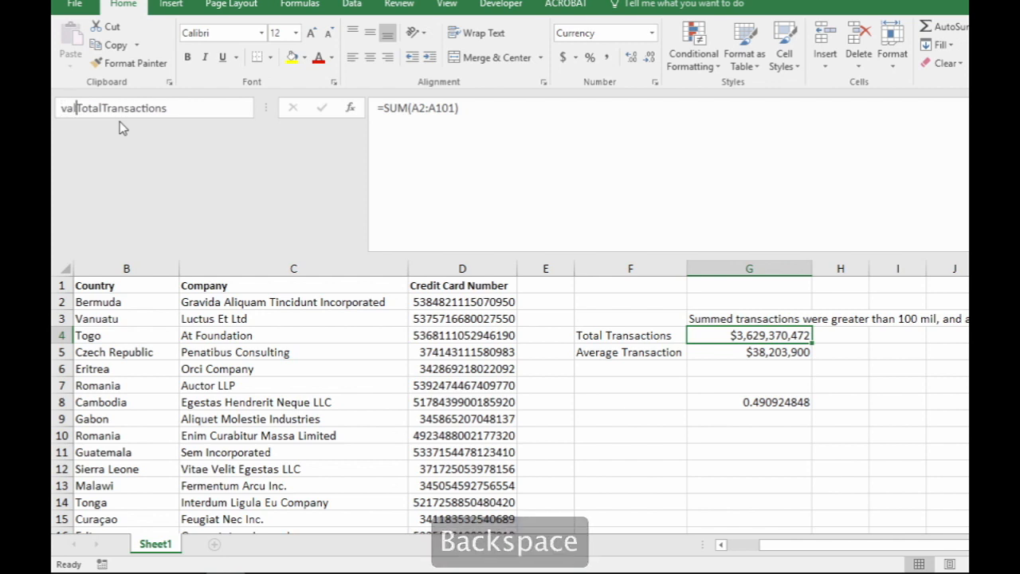
{"action": "left_click_drag", "start_coordinate": [75, 107], "coordinate": [196, 107]}
{"action": "key", "text": "BackSpace"}
{"action": "key", "text": "BackSpace"}
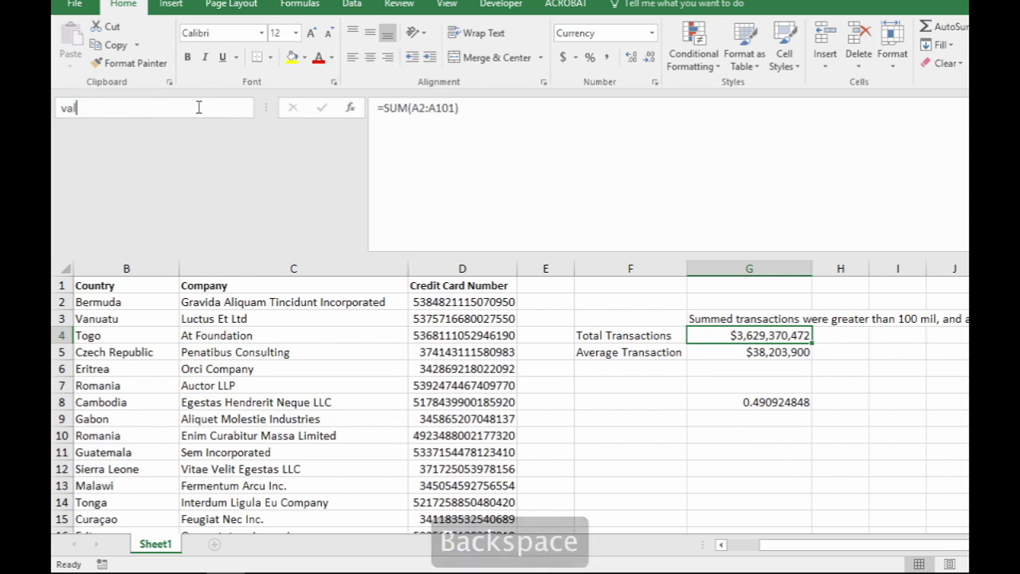
{"action": "type", "text": "Tot"}
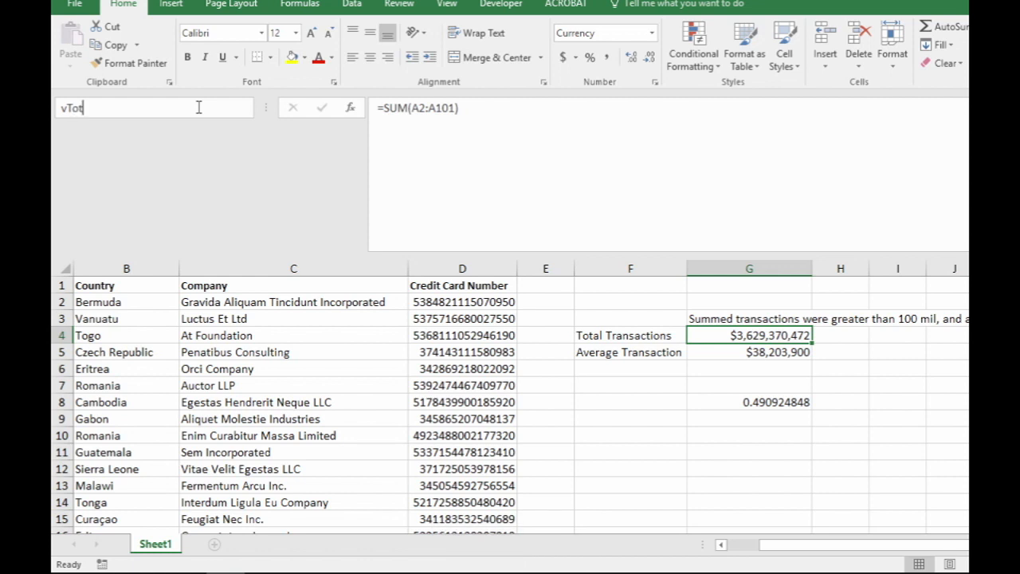
{"action": "type", "text": "Transact"}
{"action": "key", "text": "BackSpace"}
{"action": "key", "text": "BackSpace"}
{"action": "key", "text": "BackSpace"}
{"action": "key", "text": "BackSpace"}
{"action": "key", "text": "BackSpace"}
{"action": "key", "text": "BackSpace"}
{"action": "key", "text": "BackSpace"}
{"action": "key", "text": "BackSpace"}
{"action": "key", "text": "BackSpace"}
{"action": "key", "text": "BackSpace"}
{"action": "key", "text": "BackSpace"}
{"action": "key", "text": "BackSpace"}
- Enter the full name TotalTransactions again and assign it to G4
{"action": "type", "text": "T"}
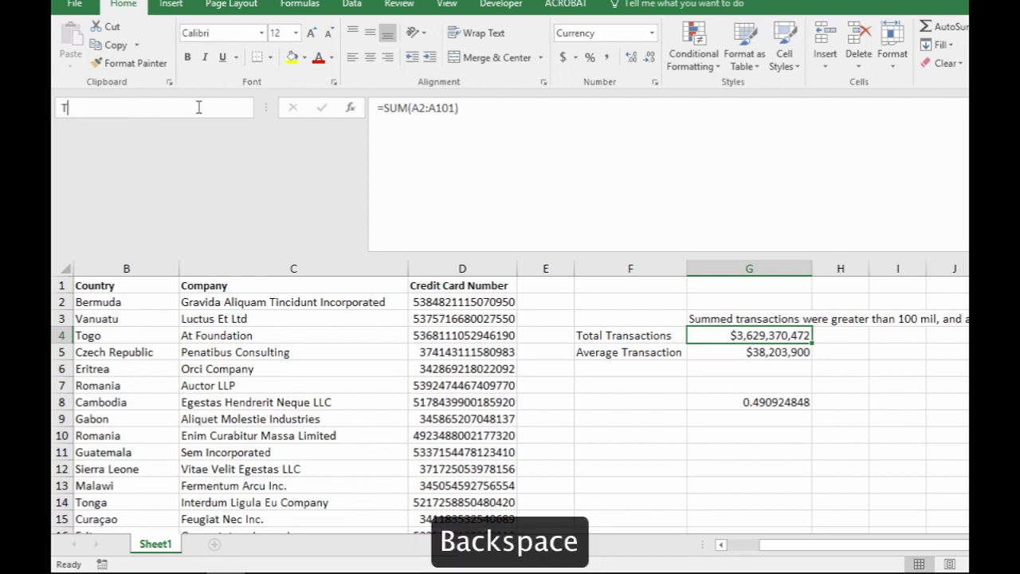
{"action": "type", "text": "otalTransaction"}
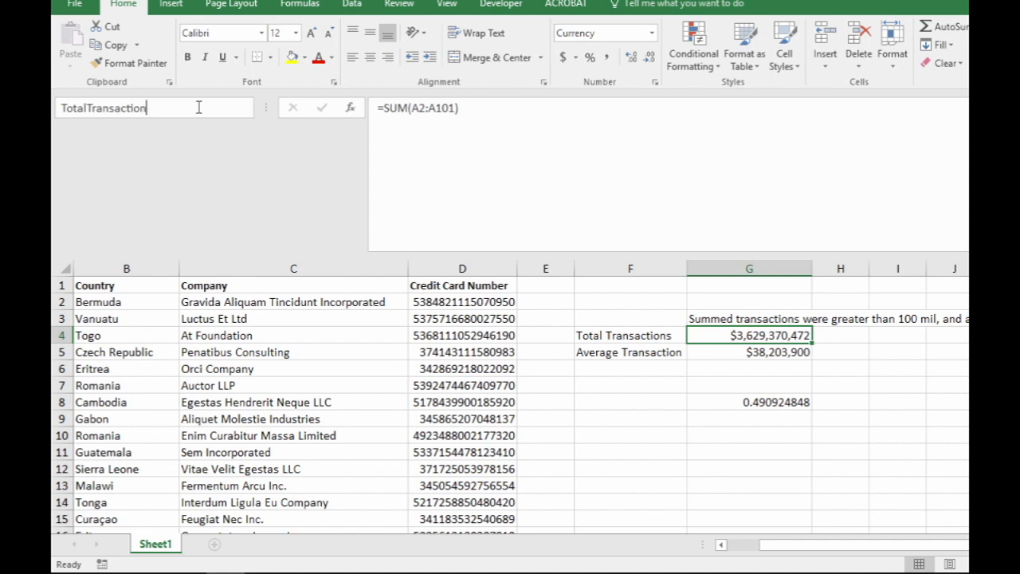
{"action": "type", "text": "s"}
{"action": "key", "text": "Return"}
{"action": "key", "text": "Return"}
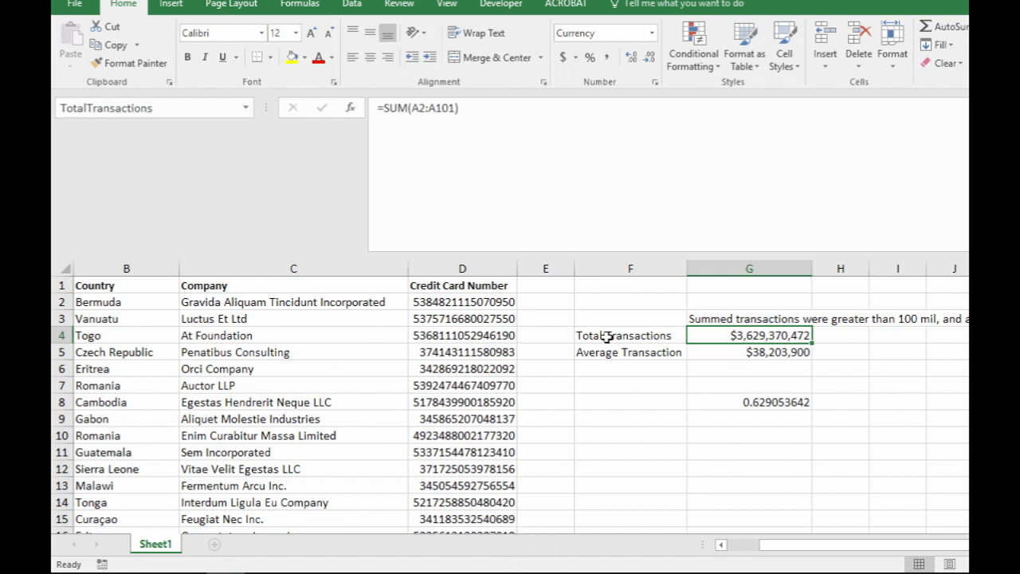
- Assign the range name AverageTransactions to the Average Transaction amount in G5
{"action": "left_click", "coordinate": [759, 357]}
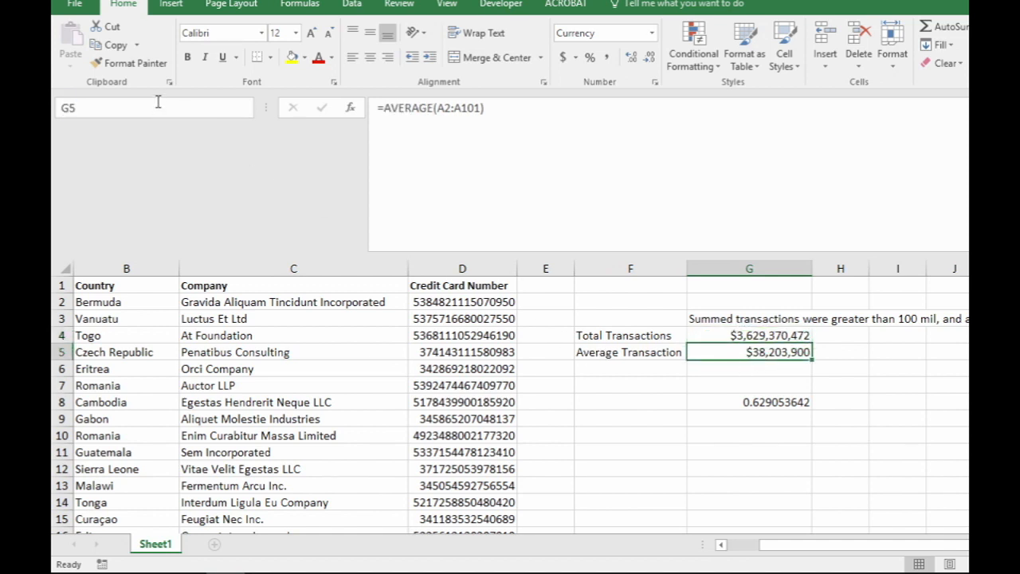
{"action": "left_click", "coordinate": [96, 102]}
{"action": "type", "text": "AverageTransactions"}
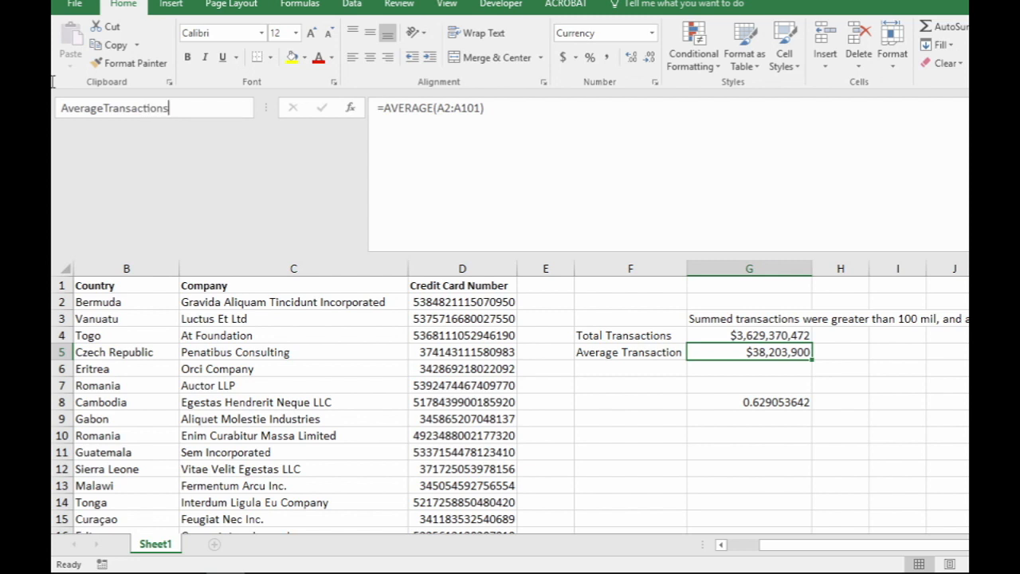
{"action": "key", "text": "Return"}
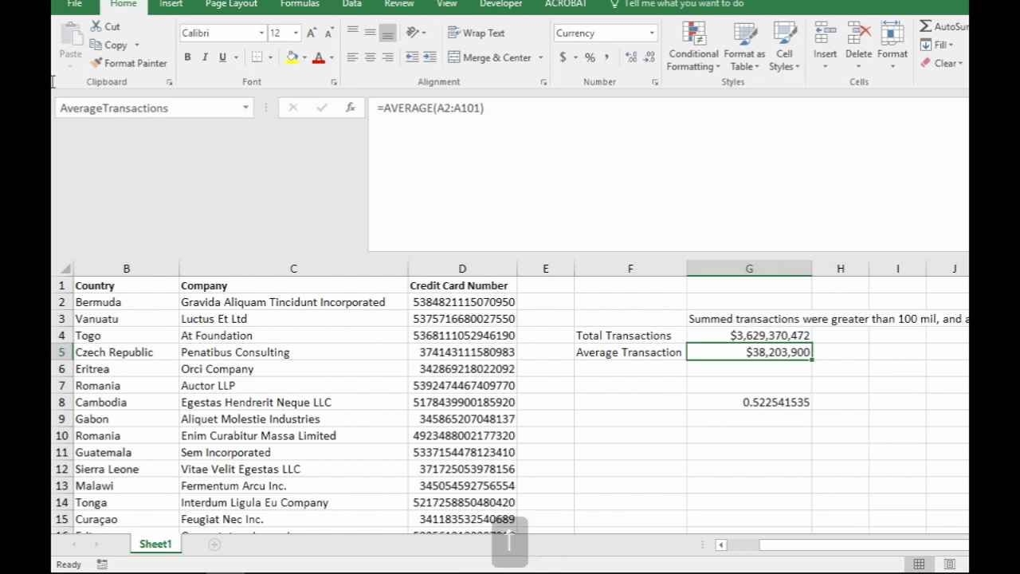
- Replace the G4 reference in the outer IF test of G3's formula with the TotalTransactions name
{"action": "key", "text": "Up"}
{"action": "key", "text": "Down"}
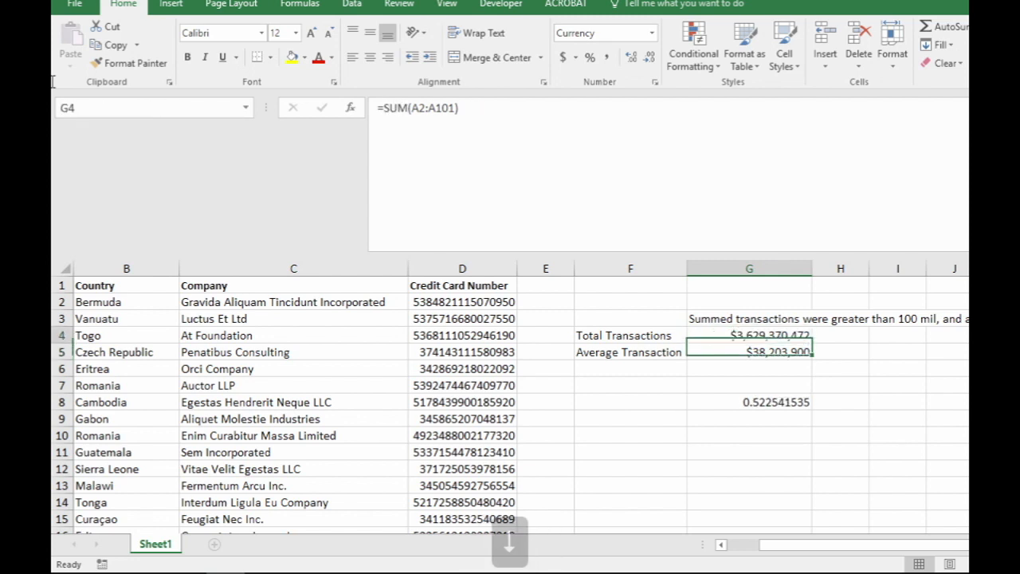
{"action": "key", "text": "Up"}
{"action": "key", "text": "Up"}
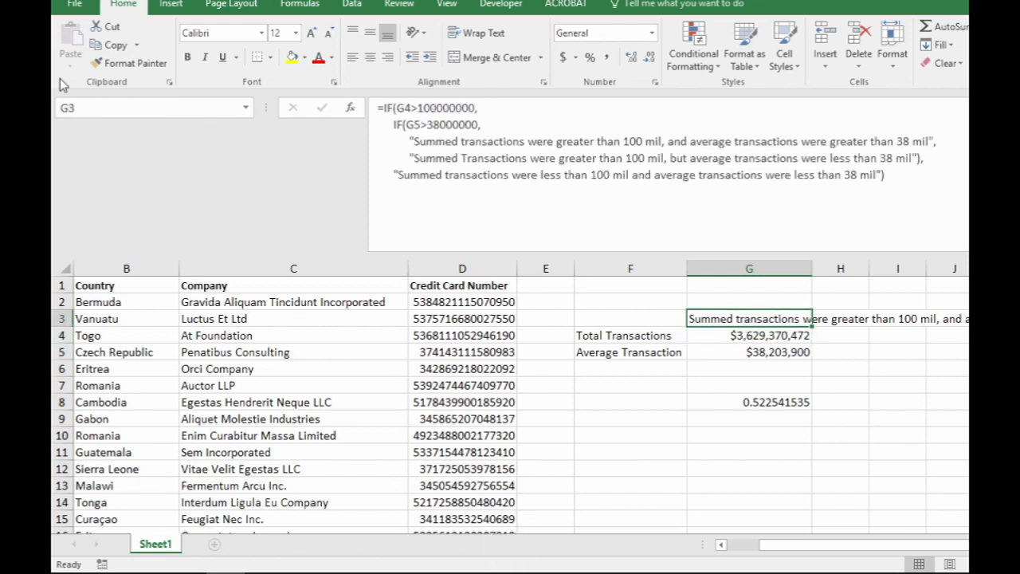
{"action": "left_click_drag", "start_coordinate": [411, 107], "coordinate": [396, 107]}
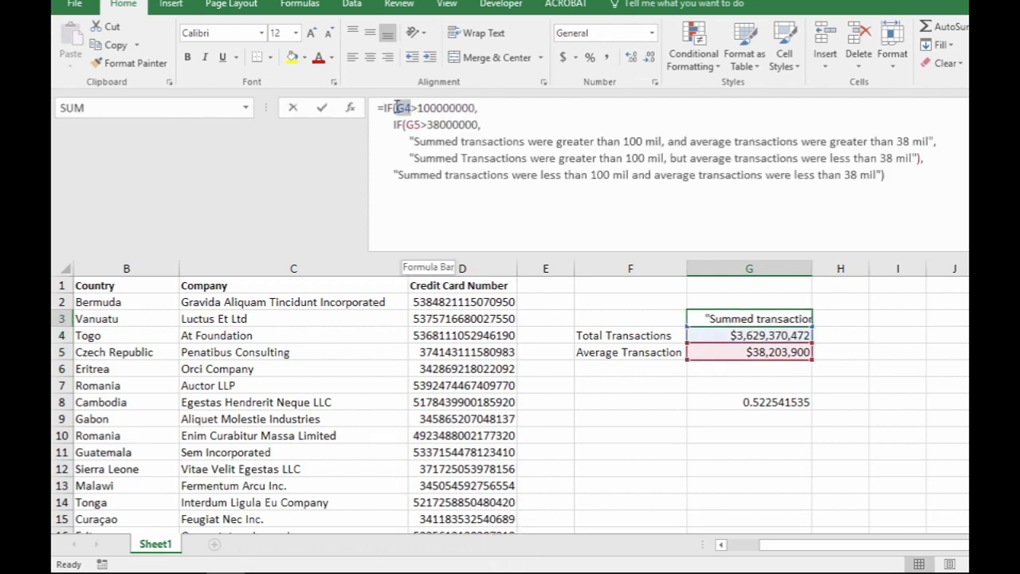
{"action": "type", "text": "tot"}
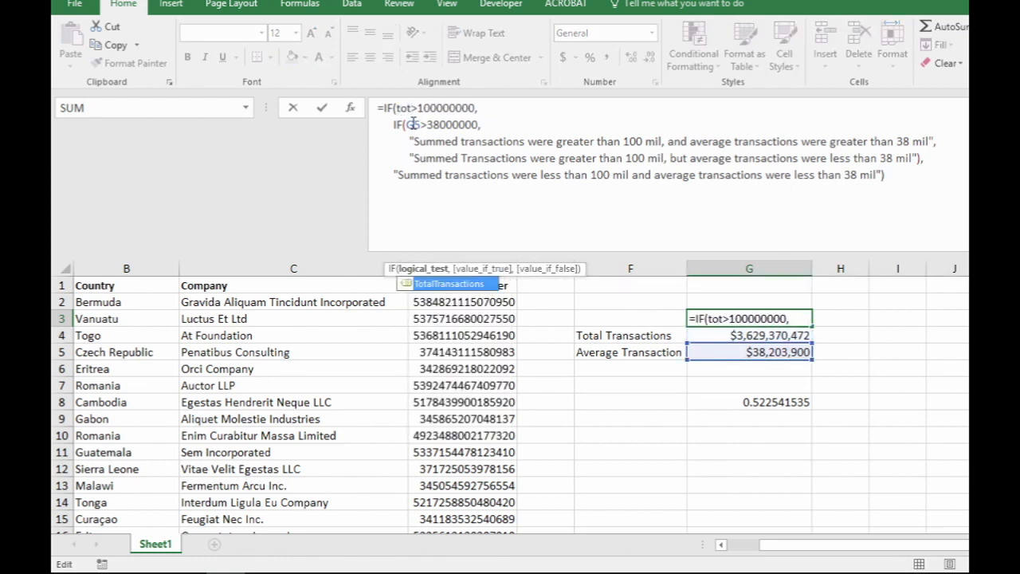
{"action": "double_click", "coordinate": [427, 284]}
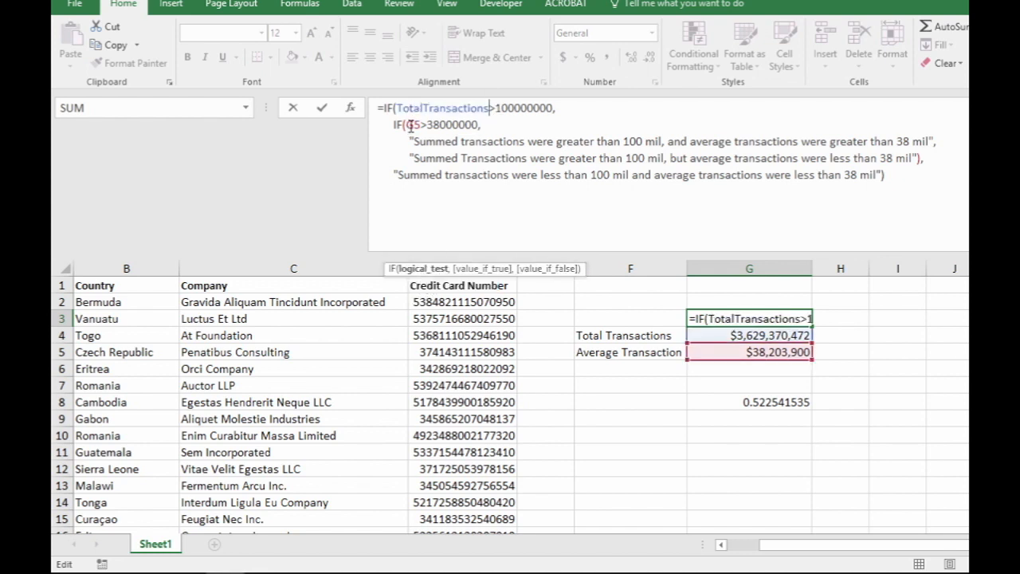
- Replace the G5 reference in the inner IF test with the AverageTransactions name, and reopen G3's committed formula for editing
{"action": "key", "text": "BackSpace"}
{"action": "key", "text": "BackSpace"}
{"action": "type", "text": "Aver"}
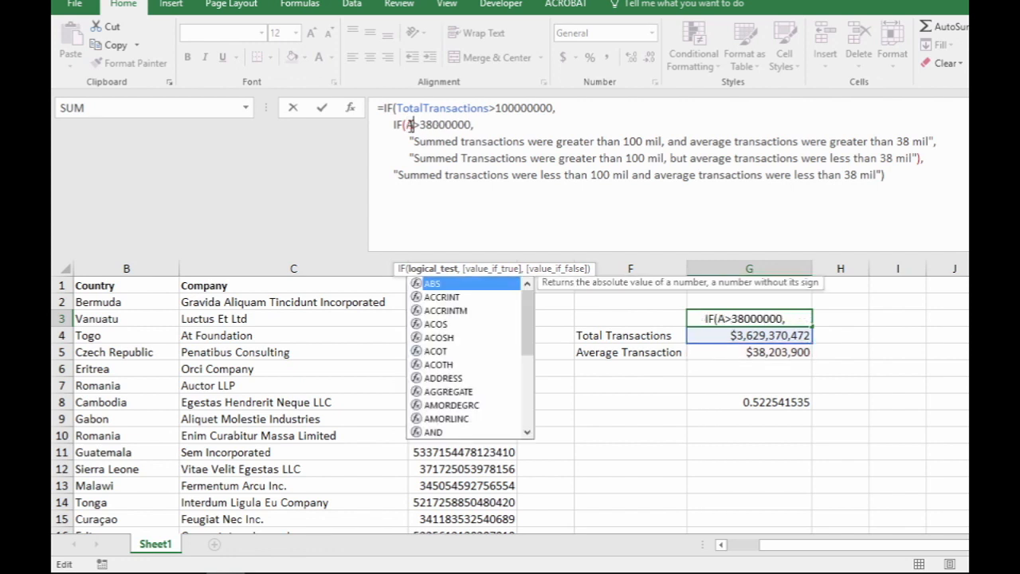
{"action": "key", "text": "Down"}
{"action": "key", "text": "Down"}
{"action": "key", "text": "Down"}
{"action": "key", "text": "Down"}
{"action": "key", "text": "Tab"}
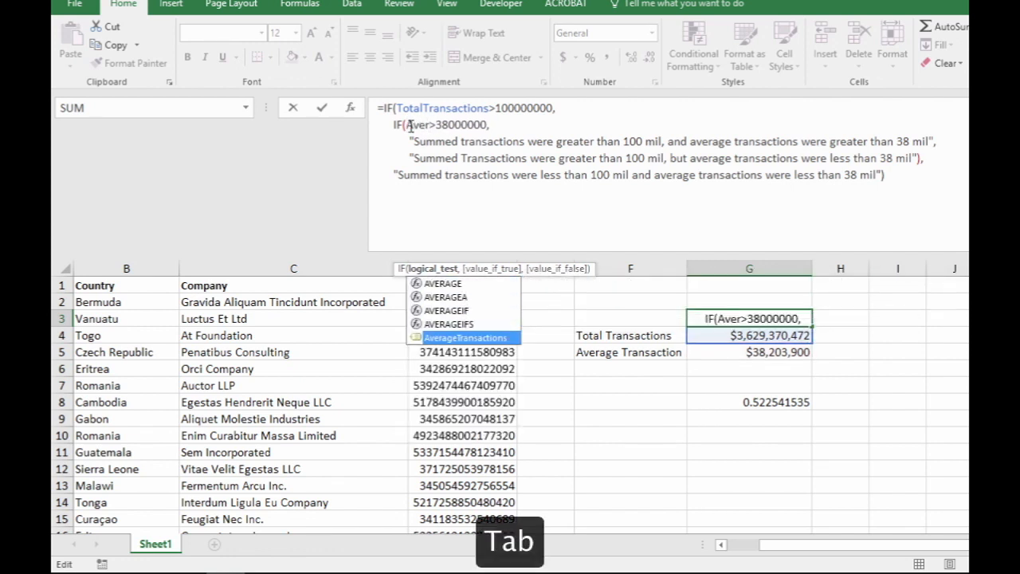
{"action": "key", "text": "Return"}
{"action": "key", "text": "Up"}
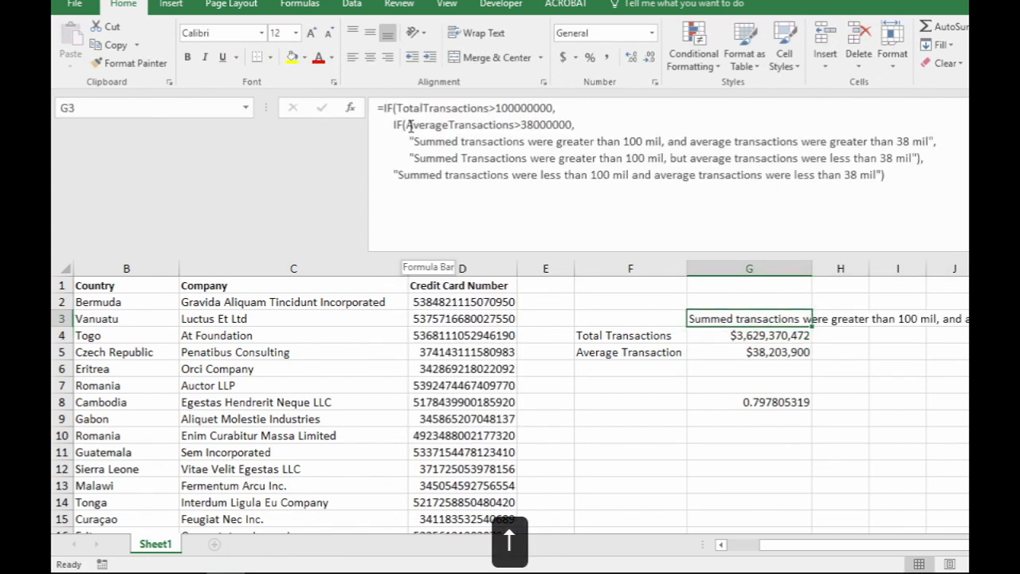
{"action": "left_click", "coordinate": [410, 125]}
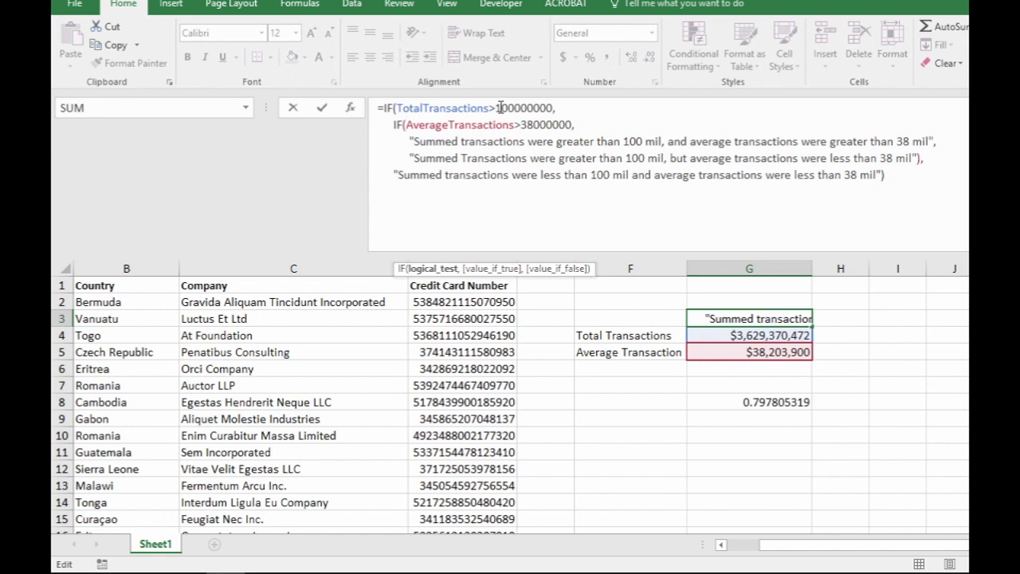
- Examine the 100000000 and 38000000 thresholds in G3's nested IF tests, and commit the formula without edits
{"action": "left_click_drag", "start_coordinate": [495, 107], "coordinate": [528, 108]}
{"action": "left_click", "coordinate": [526, 124]}
{"action": "left_click", "coordinate": [497, 107]}
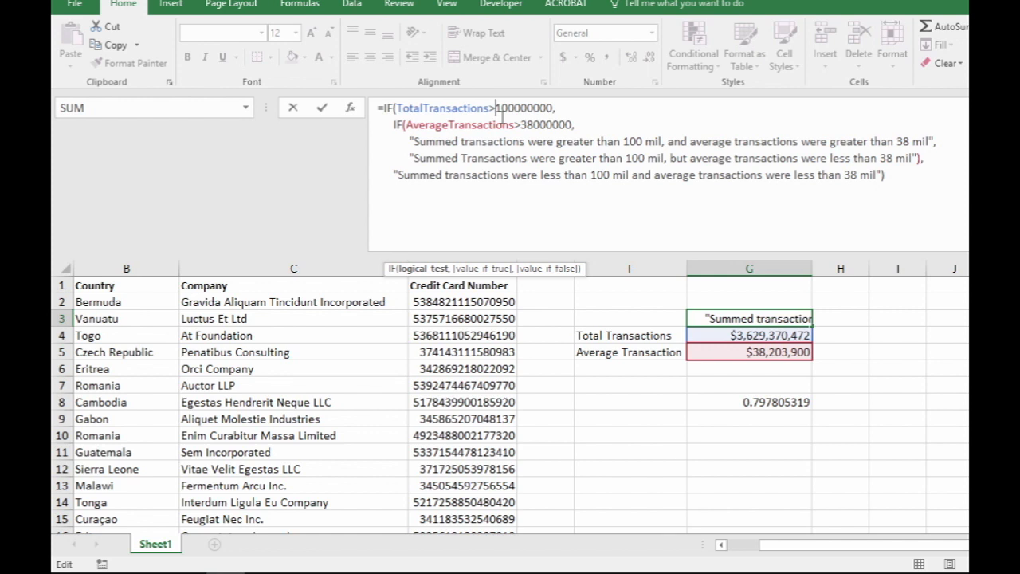
{"action": "key", "text": "Return"}
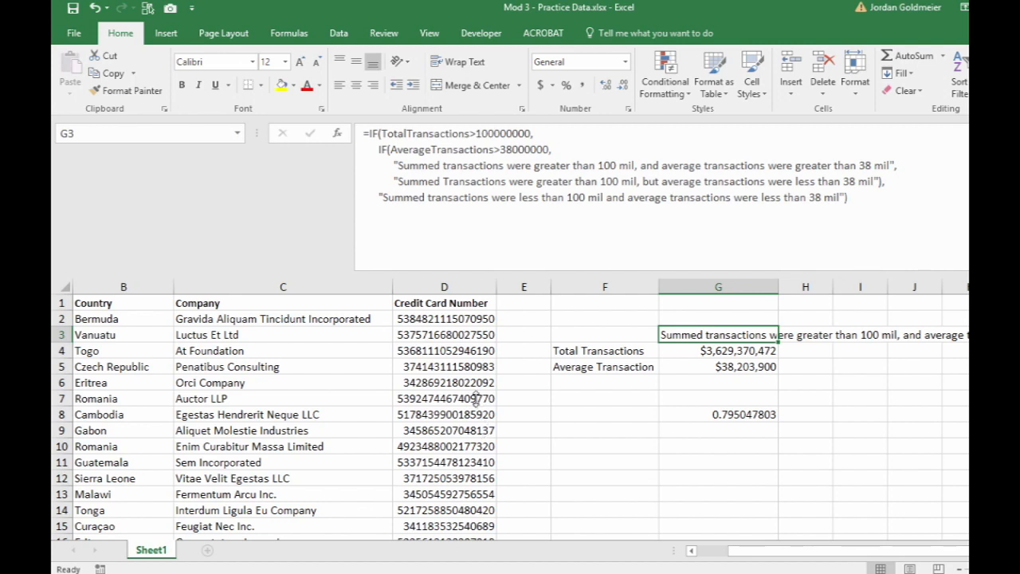
- Run Evaluate Formula on G3, resolve the outer IF test and the AverageTransactions name, and read through the remaining expression
{"action": "left_click", "coordinate": [288, 36]}
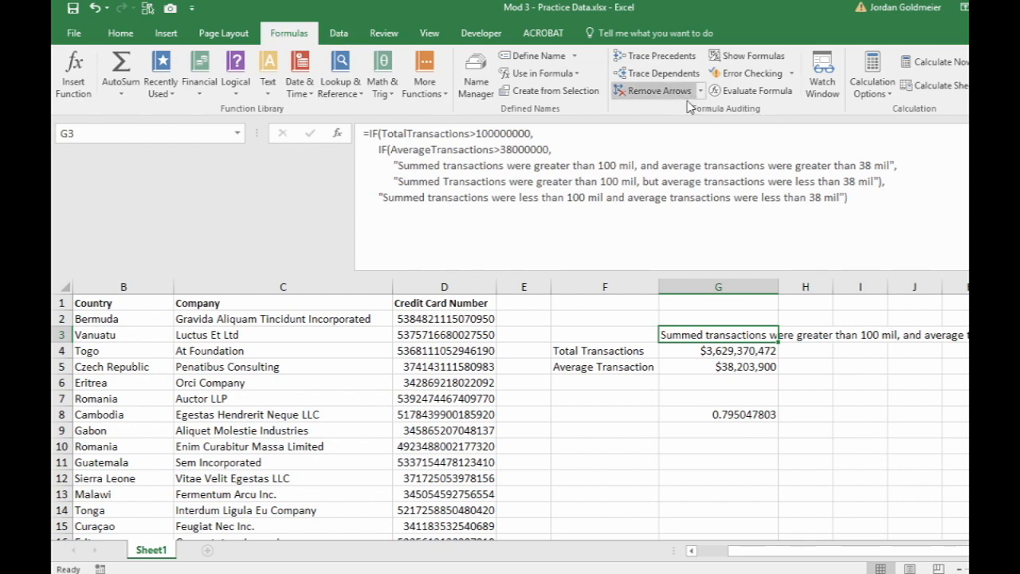
{"action": "left_click", "coordinate": [789, 94]}
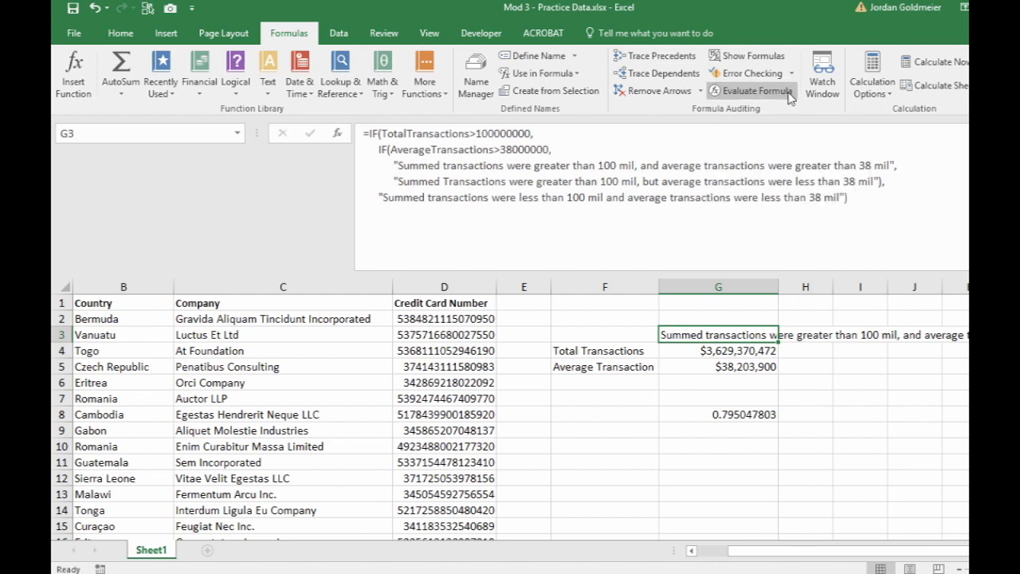
{"action": "left_click_drag", "start_coordinate": [373, 190], "coordinate": [402, 101]}
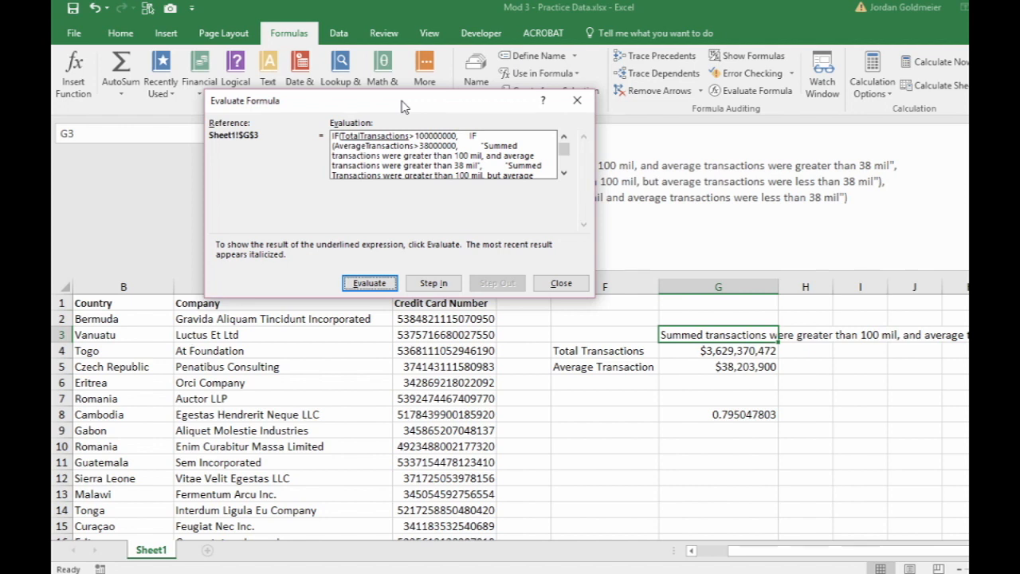
{"action": "left_click", "coordinate": [369, 284]}
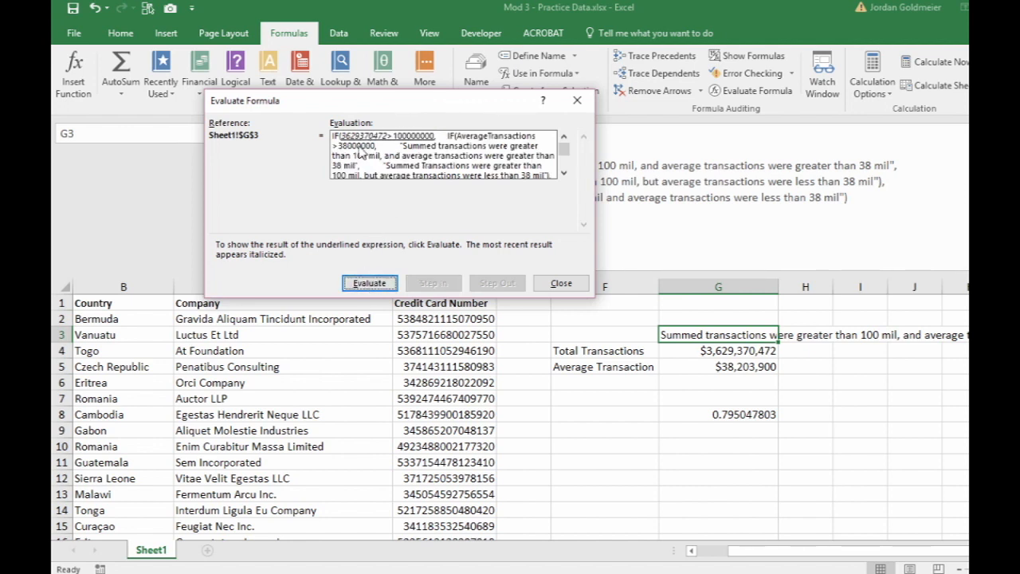
{"action": "left_click", "coordinate": [379, 283]}
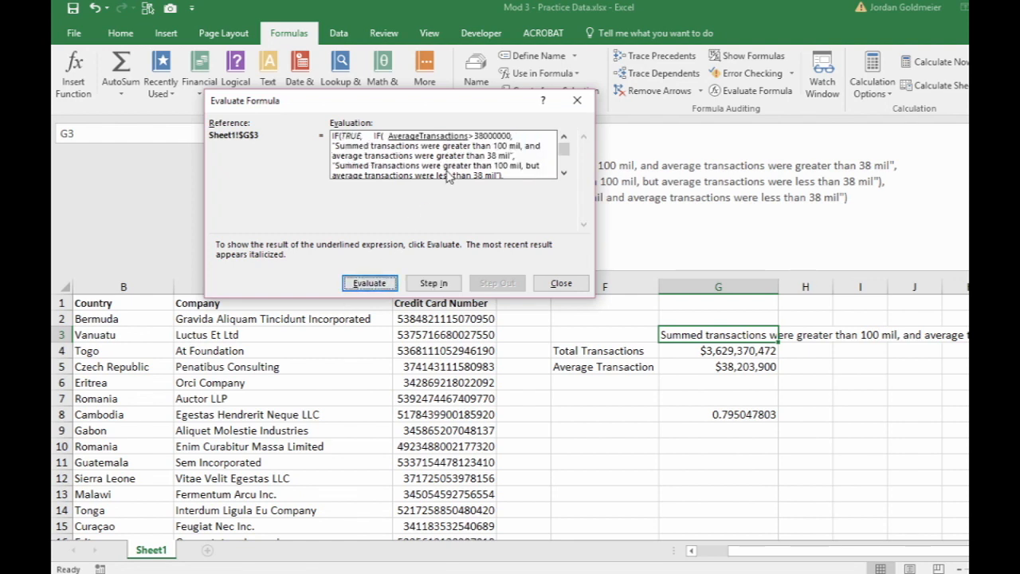
{"action": "left_click", "coordinate": [371, 283]}
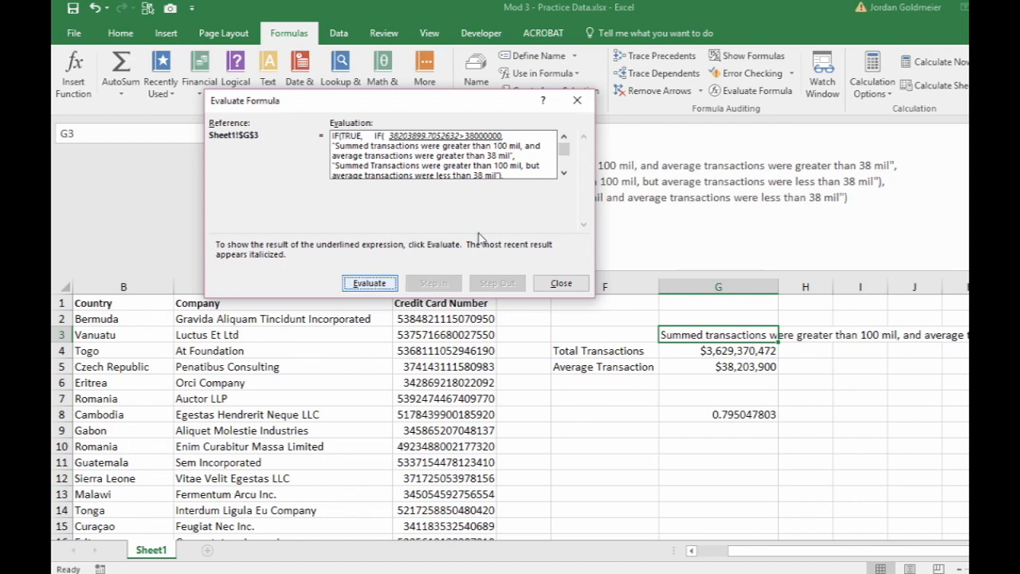
{"action": "left_click", "coordinate": [564, 172]}
{"action": "left_click", "coordinate": [563, 172]}
{"action": "left_click", "coordinate": [563, 180]}
{"action": "left_click", "coordinate": [563, 180]}
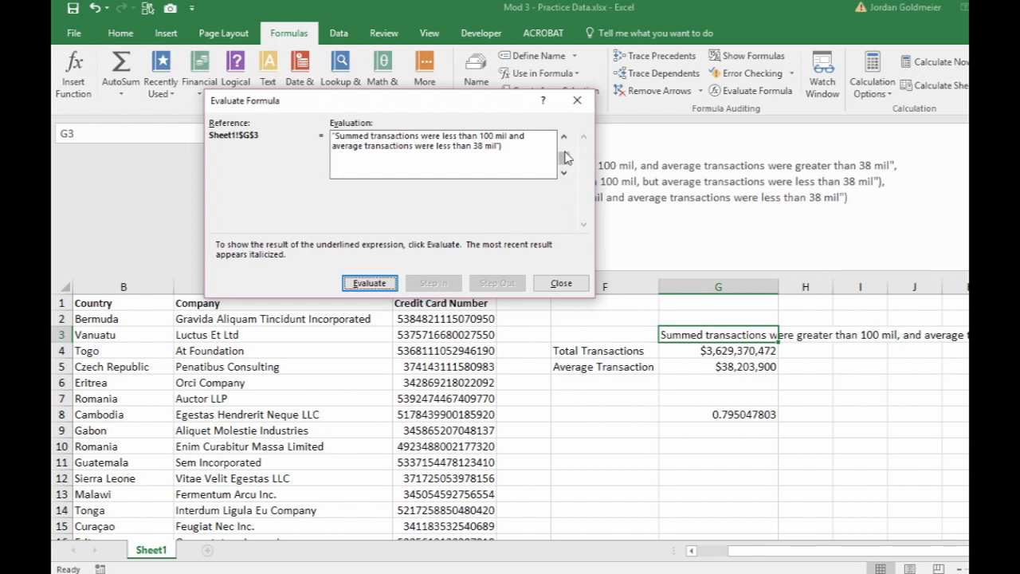
{"action": "left_click_drag", "start_coordinate": [564, 156], "coordinate": [564, 127]}
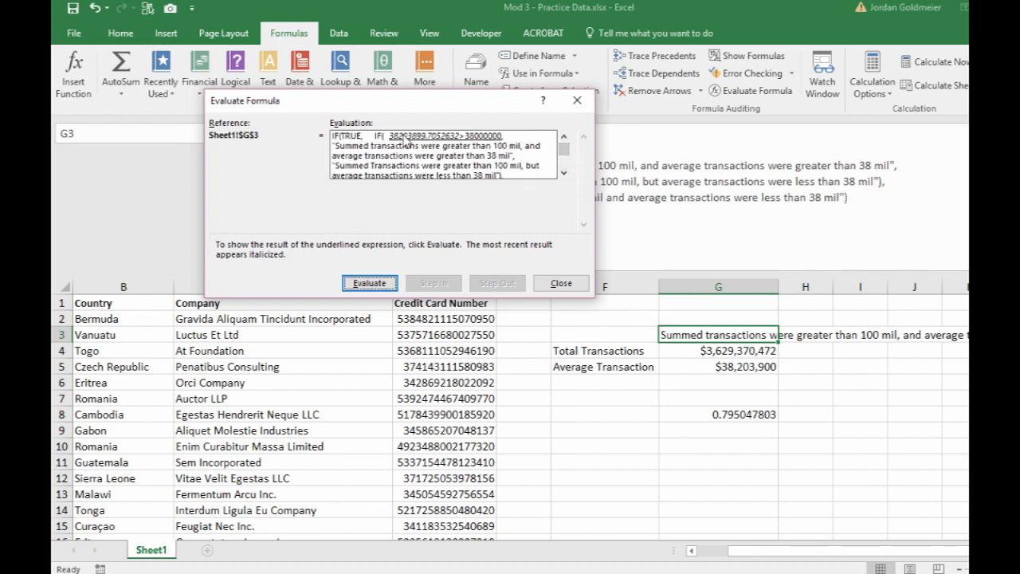